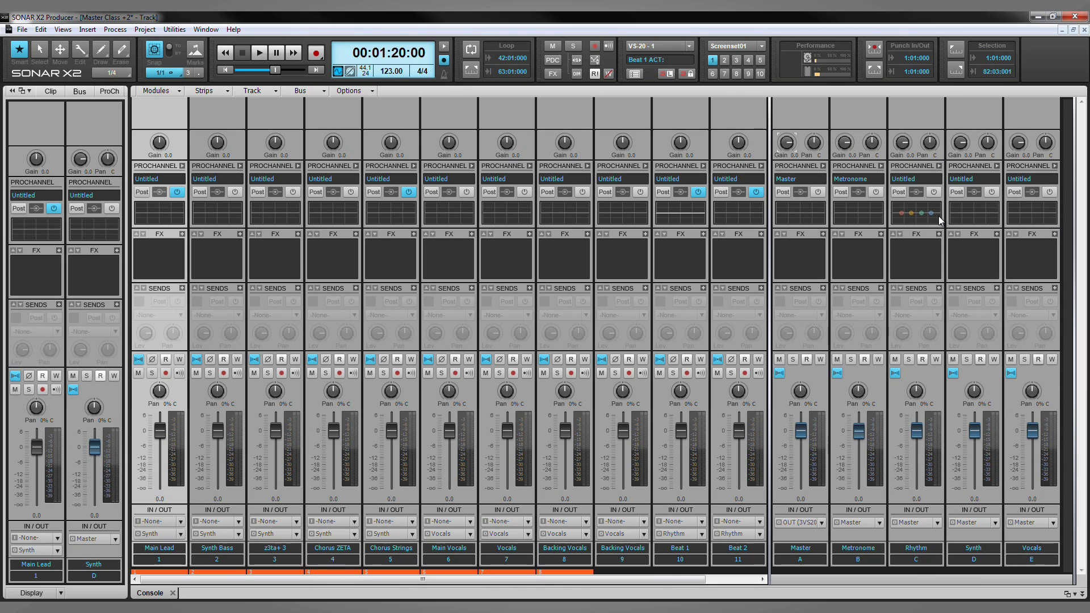
Close the maximized Console to return to Track view with the Rhythm, Synth and Vocals folders
{"action": "key", "text": "d"}
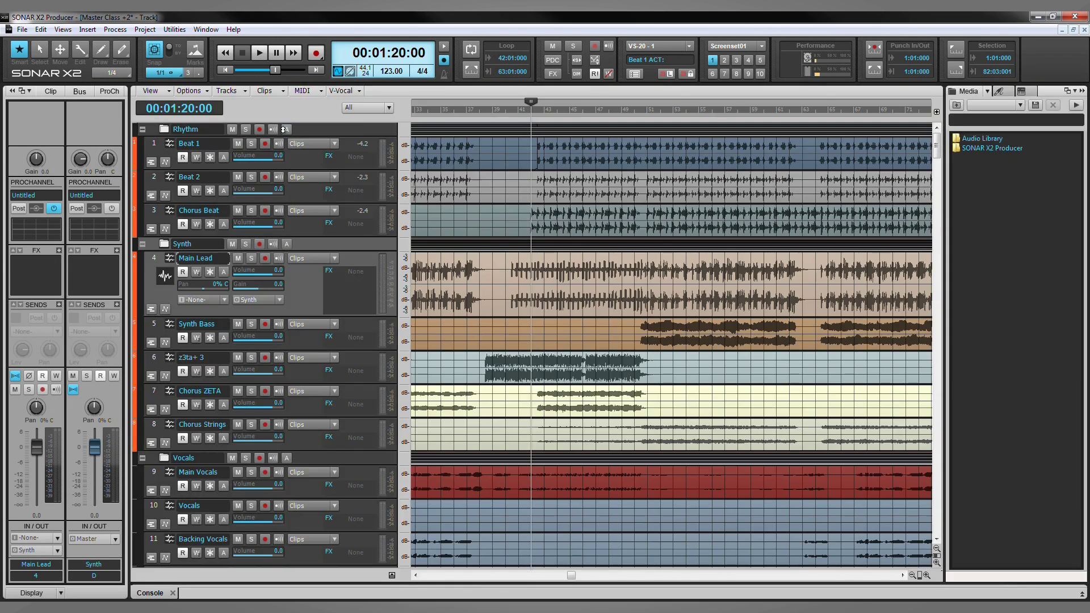
Solo the Rhythm folder and collapse the Synth and Vocals folders
{"action": "left_click", "coordinate": [245, 129]}
{"action": "left_click", "coordinate": [142, 243]}
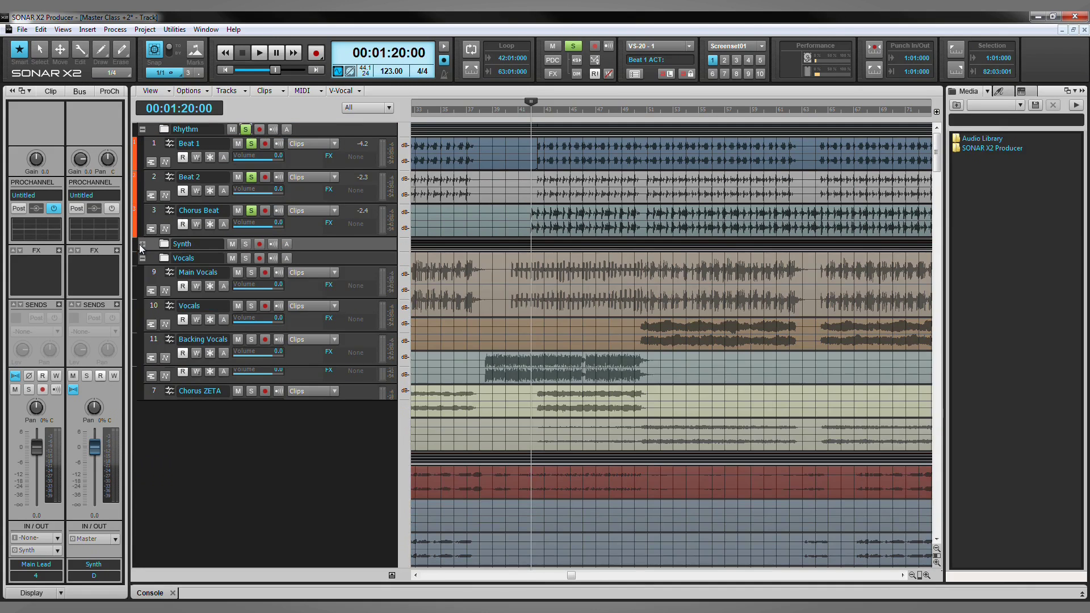
{"action": "left_click", "coordinate": [142, 258]}
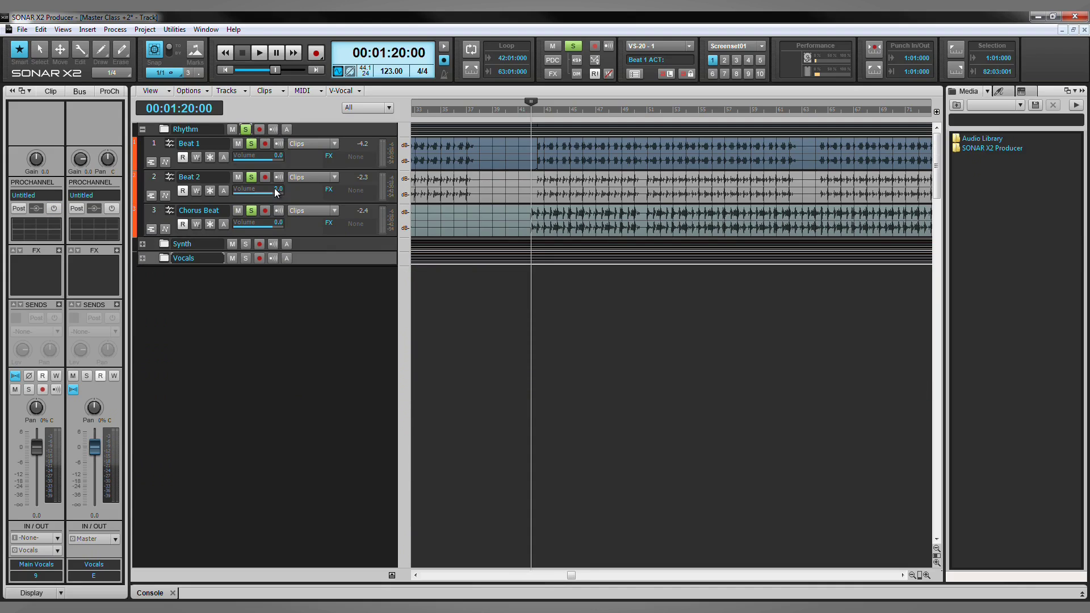
Enlarge the three drum tracks and loop bars 42 to 62
{"action": "left_click_drag", "start_coordinate": [295, 169], "coordinate": [287, 234]}
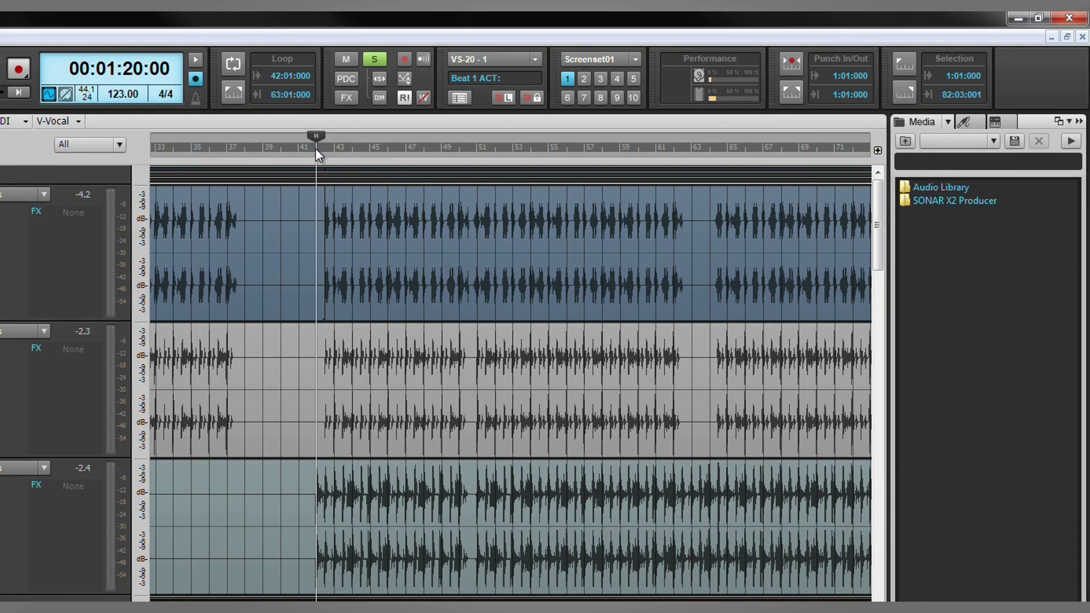
{"action": "left_click_drag", "start_coordinate": [315, 148], "coordinate": [671, 157]}
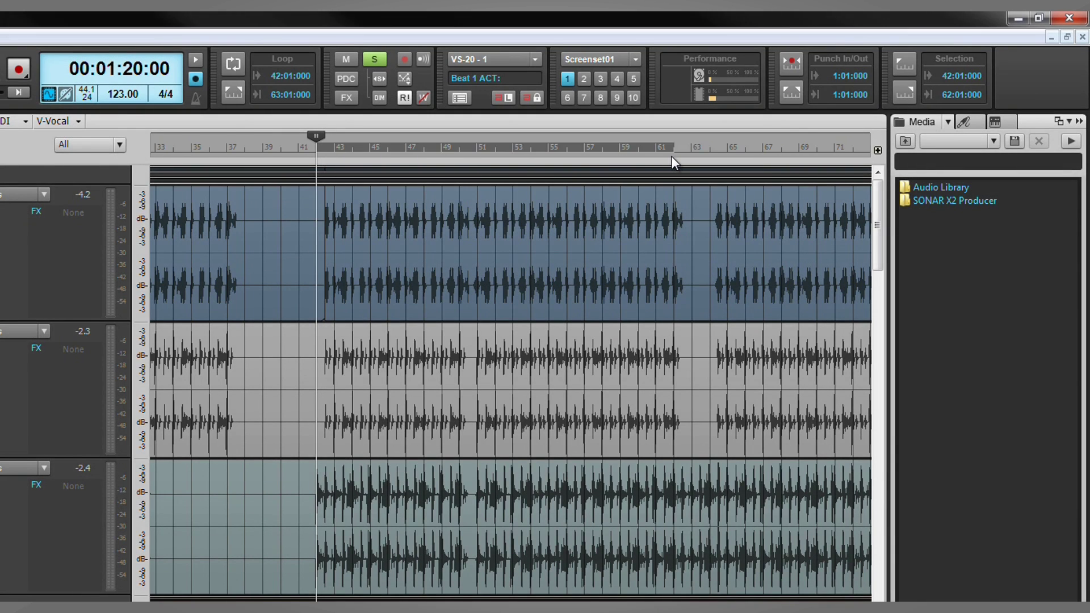
{"action": "left_click", "coordinate": [231, 94]}
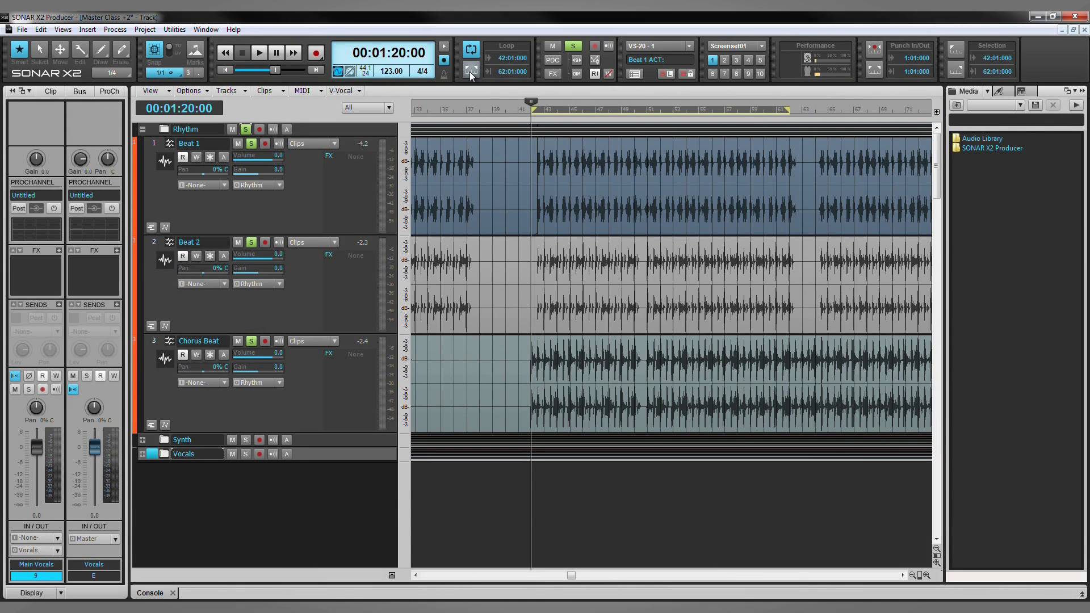
Play the soloed drums through the bar 42–62 loop once, then stop
{"action": "key", "text": "space"}
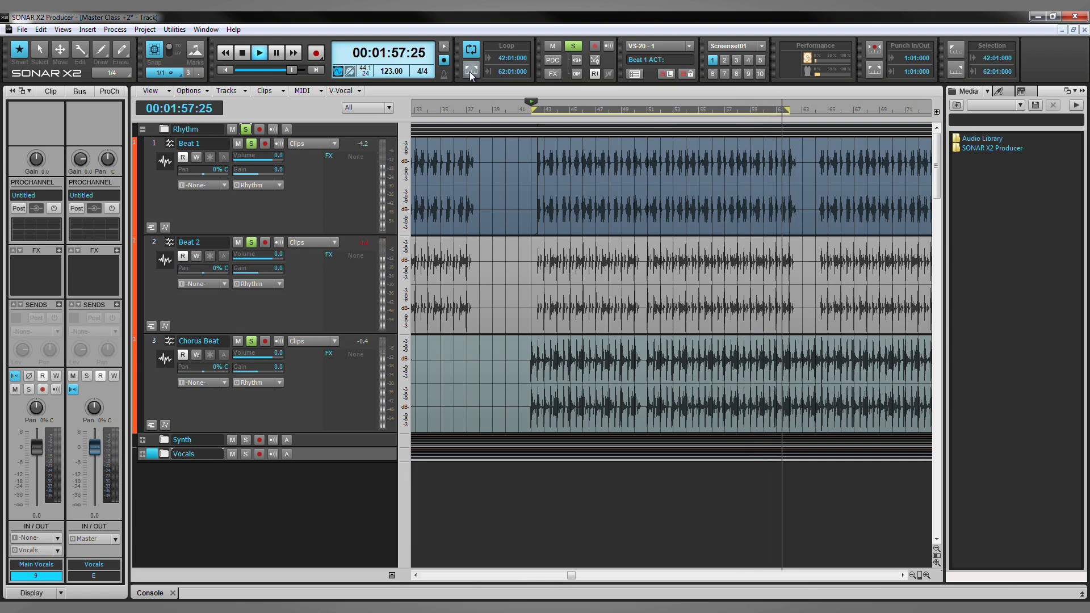
{"action": "key", "text": "space"}
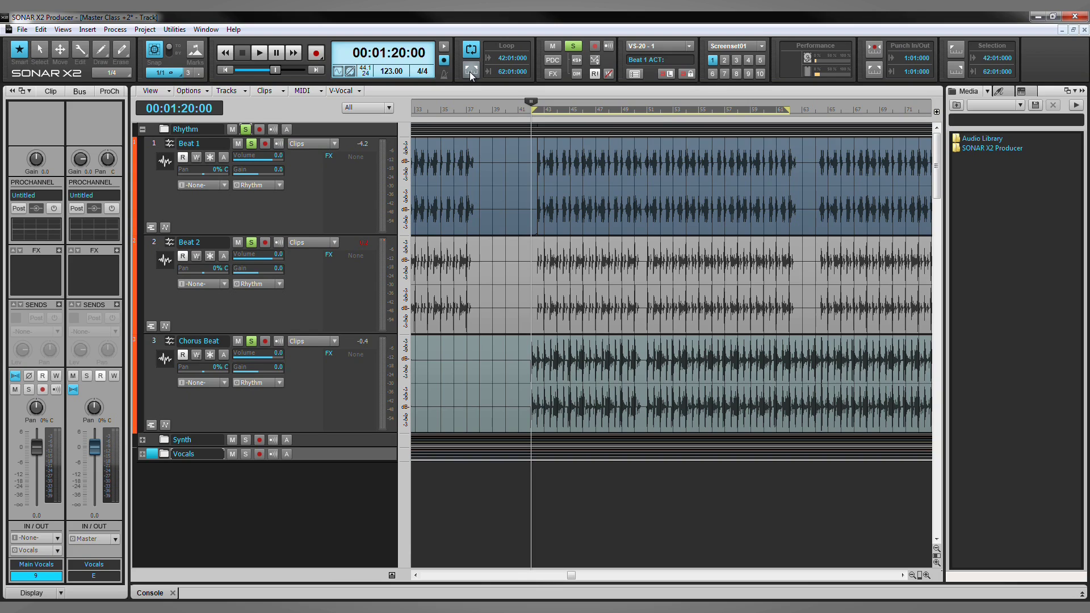
In the Console, set gain to -2.2 on Beat 2, -2.0 on Chorus Beat, -3.1 on Master
{"action": "key", "text": "alt+2"}
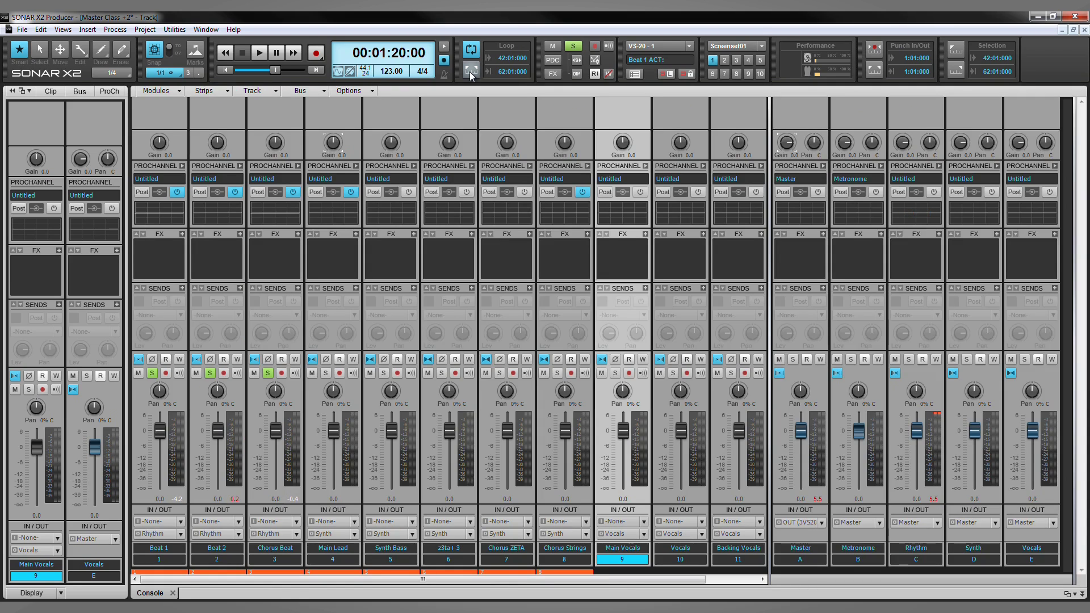
{"action": "left_click_drag", "start_coordinate": [218, 143], "coordinate": [218, 147]}
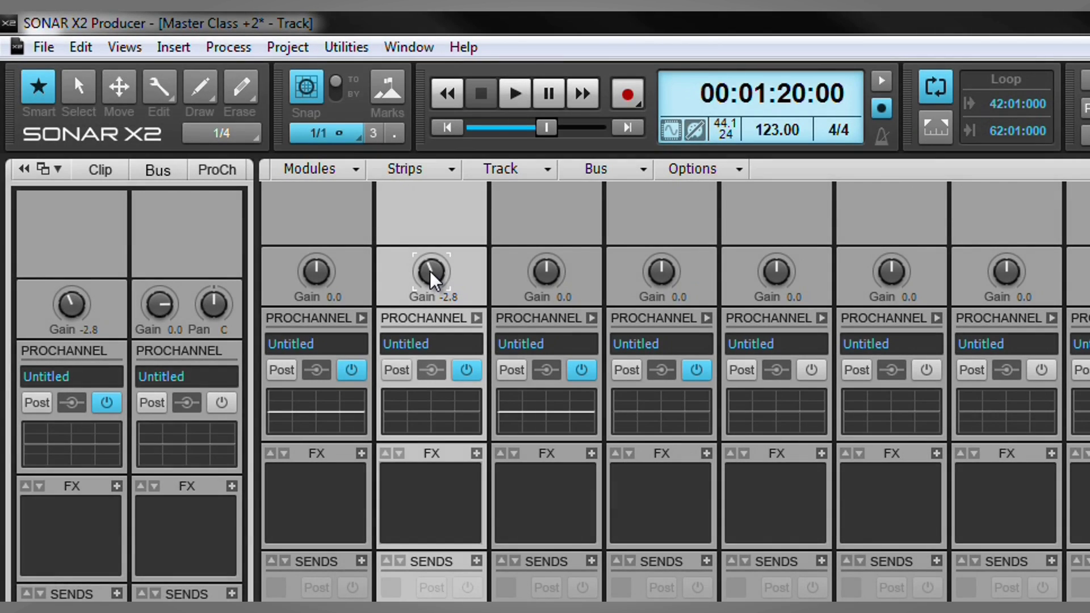
{"action": "scroll", "coordinate": [430, 270], "scroll_direction": "up", "scroll_amount": 3}
{"action": "scroll", "coordinate": [430, 271], "scroll_direction": "up", "scroll_amount": 5}
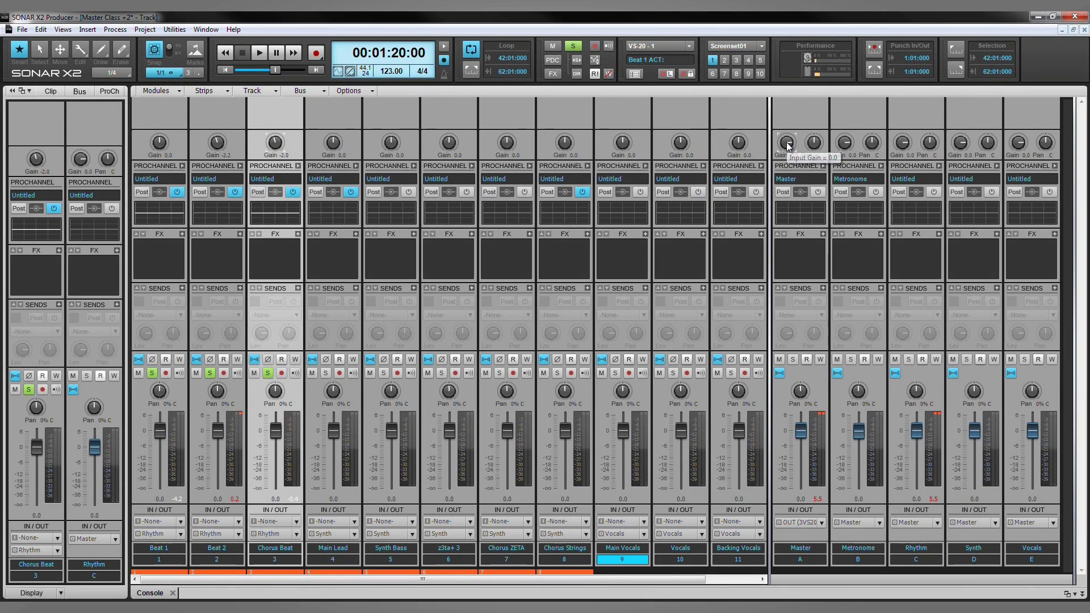
{"action": "left_click_drag", "start_coordinate": [788, 147], "coordinate": [786, 143]}
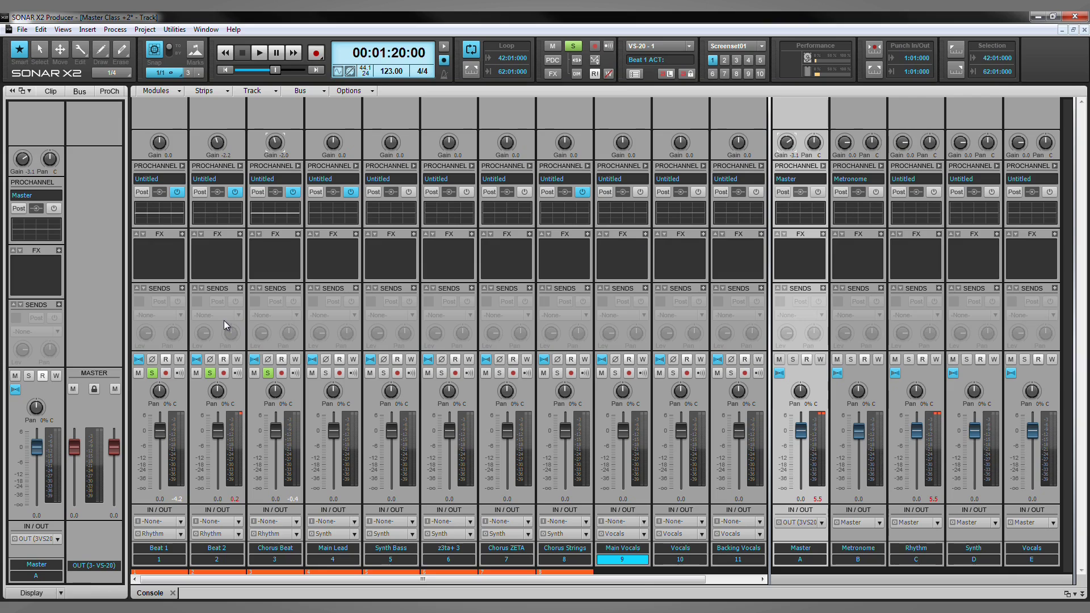
{"action": "left_click", "coordinate": [209, 373]}
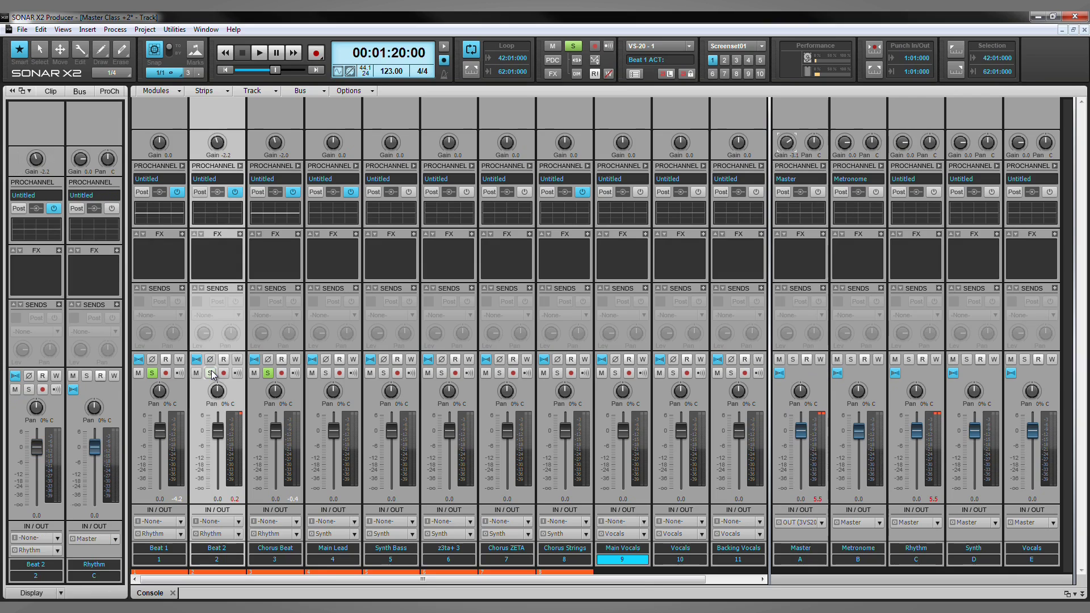
{"action": "left_click", "coordinate": [266, 374]}
{"action": "key", "text": "space"}
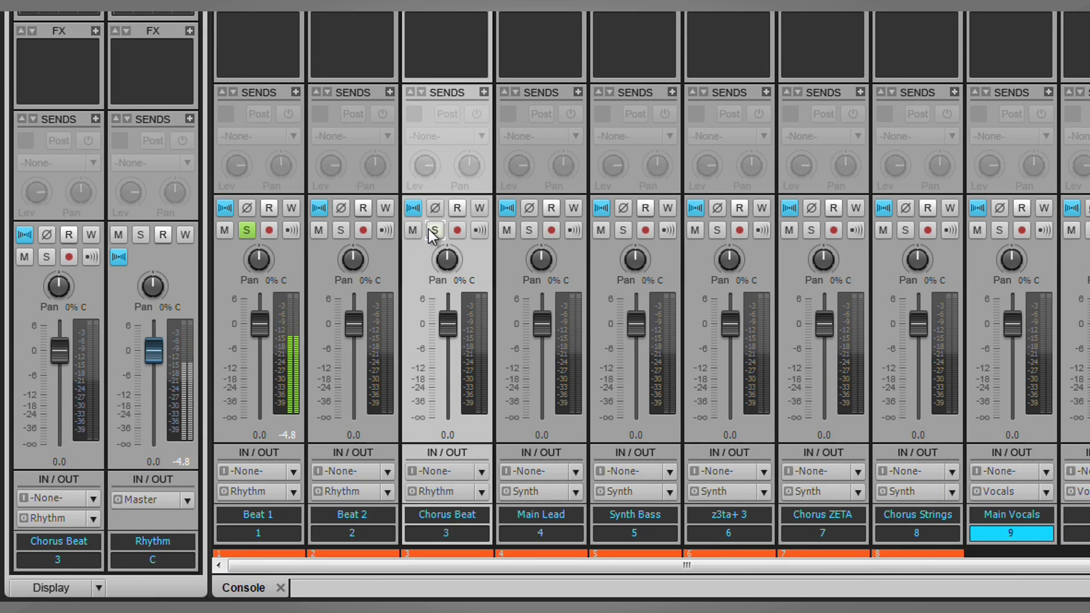
{"action": "left_click", "coordinate": [248, 230]}
{"action": "left_click", "coordinate": [341, 230]}
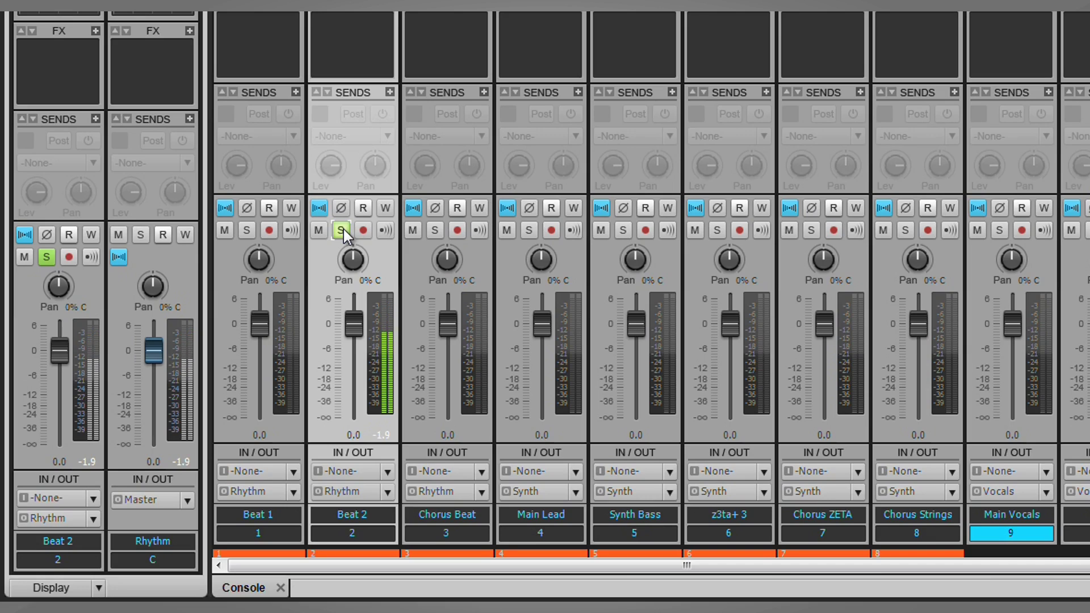
{"action": "left_click", "coordinate": [342, 231]}
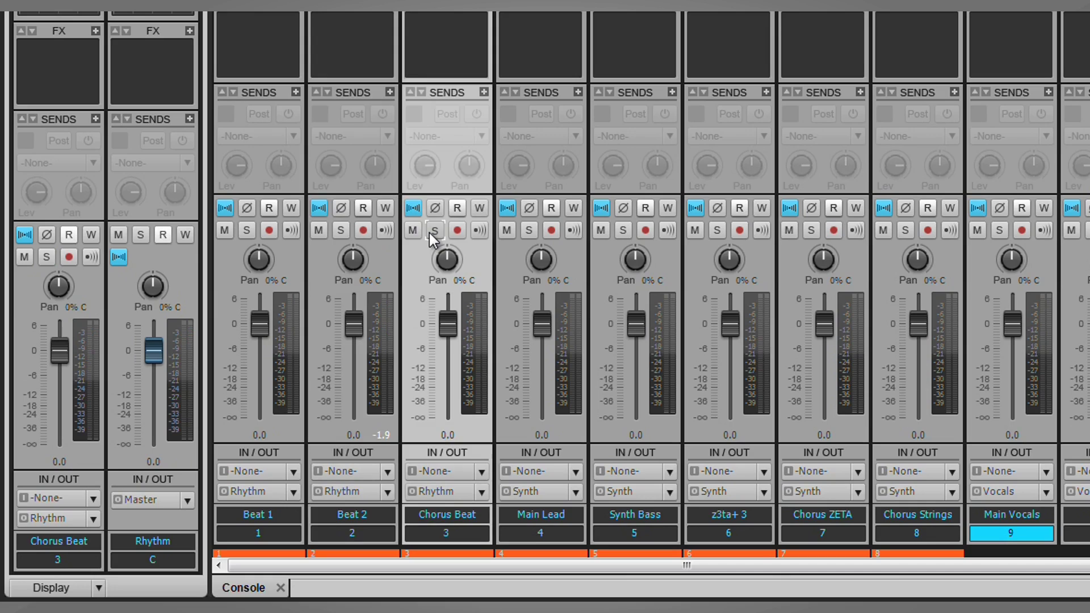
{"action": "left_click", "coordinate": [433, 230]}
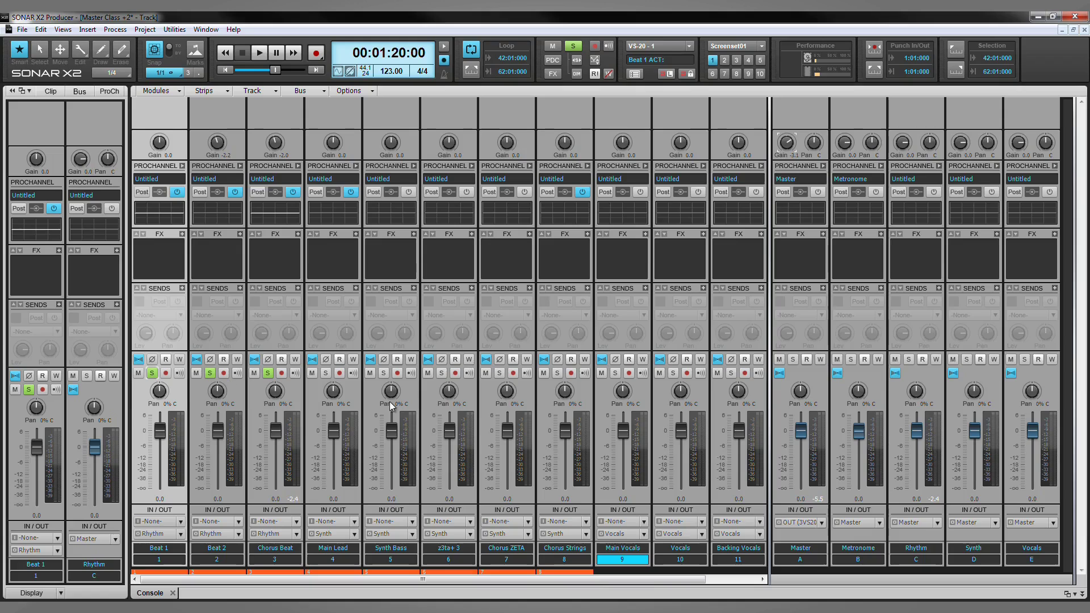
Insert a new stereo bus F named Busbeat1parcomp and show its ProChannel modules
{"action": "left_click_drag", "start_coordinate": [771, 399], "coordinate": [885, 390]}
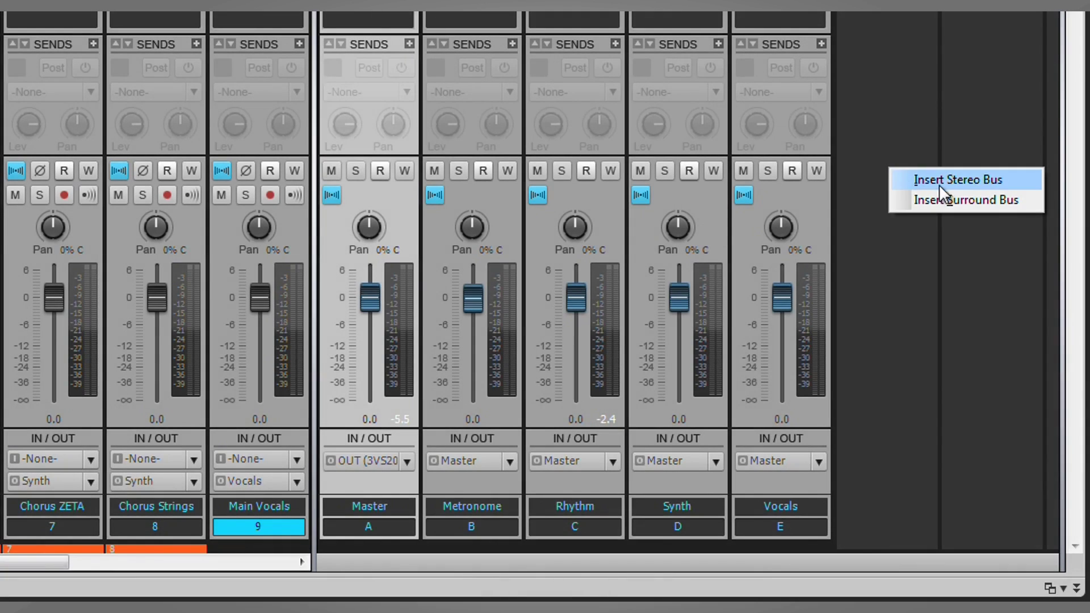
{"action": "left_click", "coordinate": [938, 181]}
{"action": "double_click", "coordinate": [875, 508]}
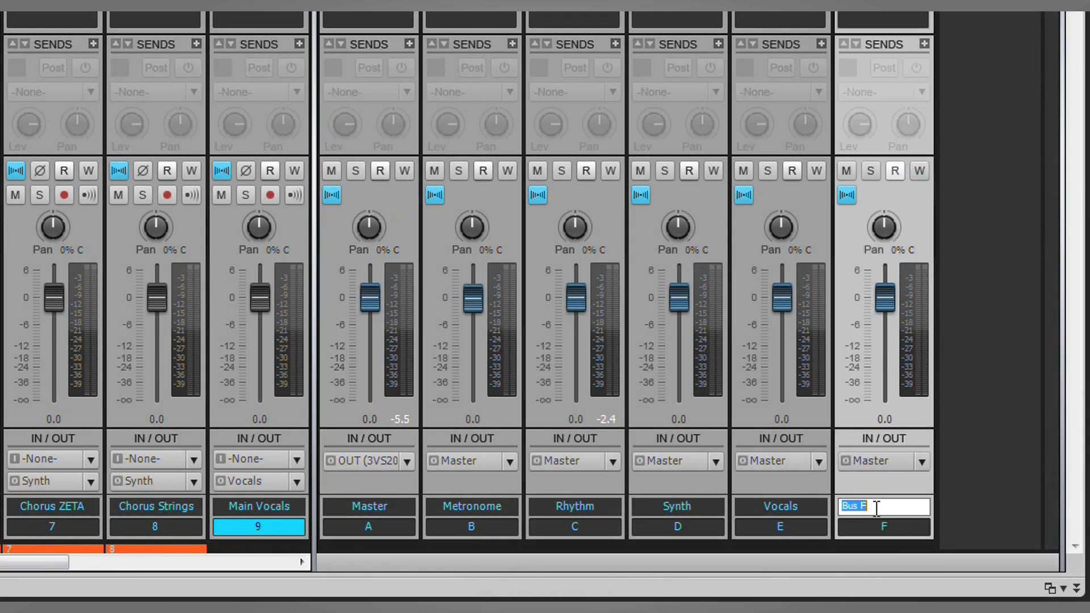
{"action": "type", "text": "Busbeat1 parcomp"}
{"action": "key", "text": "Return"}
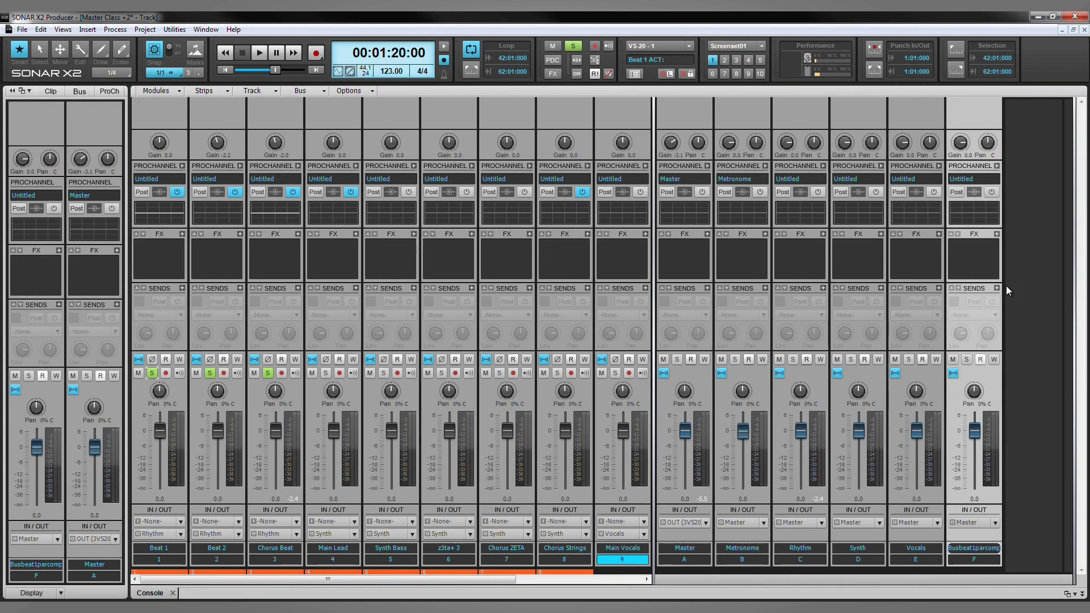
{"action": "left_click", "coordinate": [996, 165]}
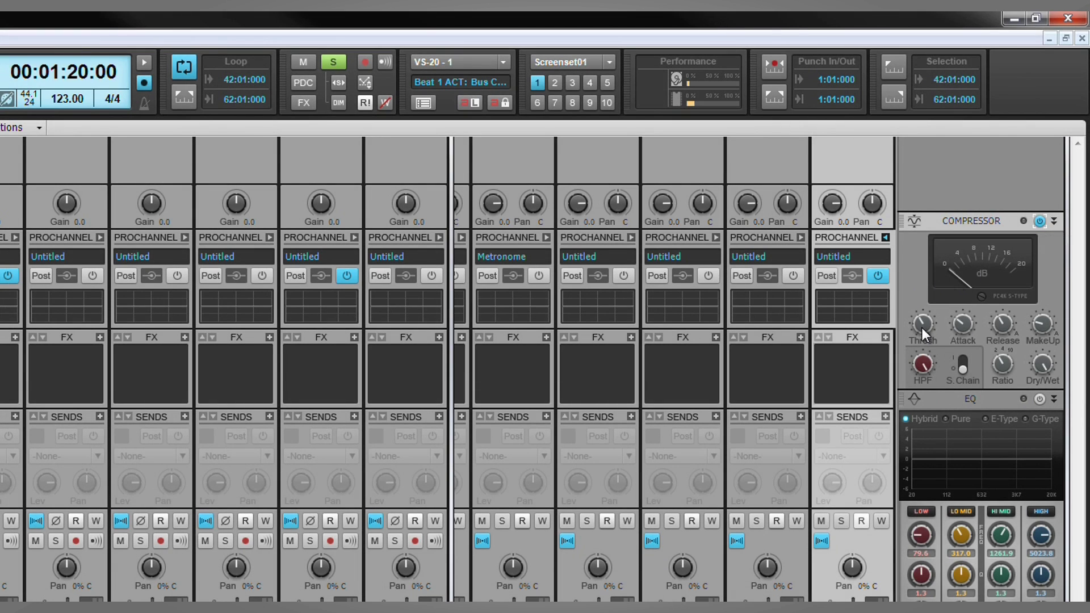
Set the Busbeat1parcomp compressor to a lower threshold, 1.0 ms attack and 0.4 s release
{"action": "left_click_drag", "start_coordinate": [922, 329], "coordinate": [921, 328]}
{"action": "mouse_move", "coordinate": [962, 328]}
{"action": "left_click_drag", "start_coordinate": [962, 328], "coordinate": [962, 328]}
{"action": "mouse_move", "coordinate": [962, 328]}
{"action": "mouse_move", "coordinate": [1003, 327]}
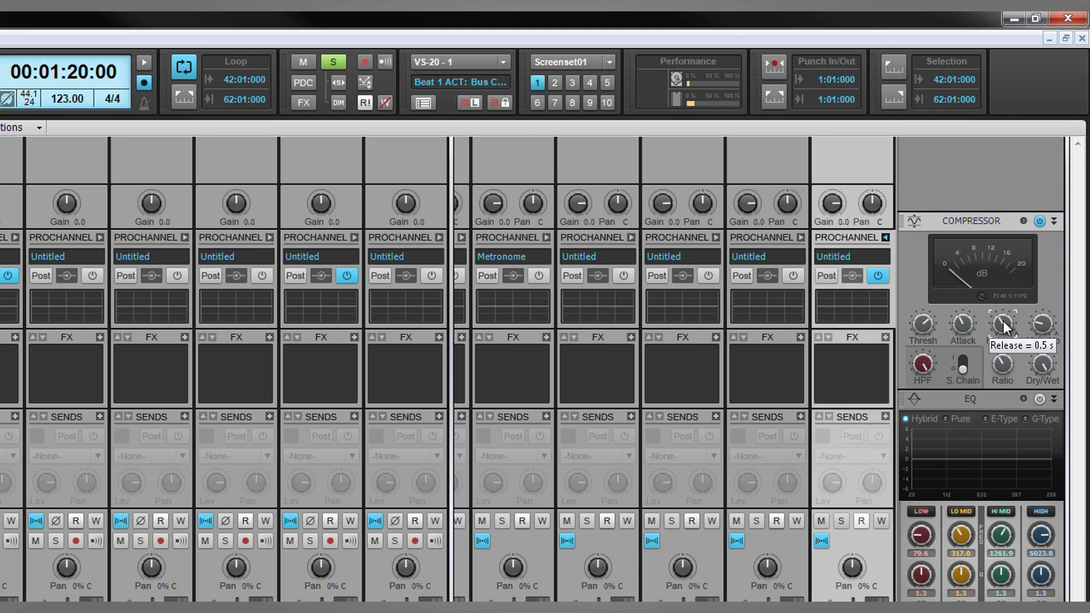
{"action": "scroll", "coordinate": [1003, 327], "scroll_direction": "down", "scroll_amount": 2}
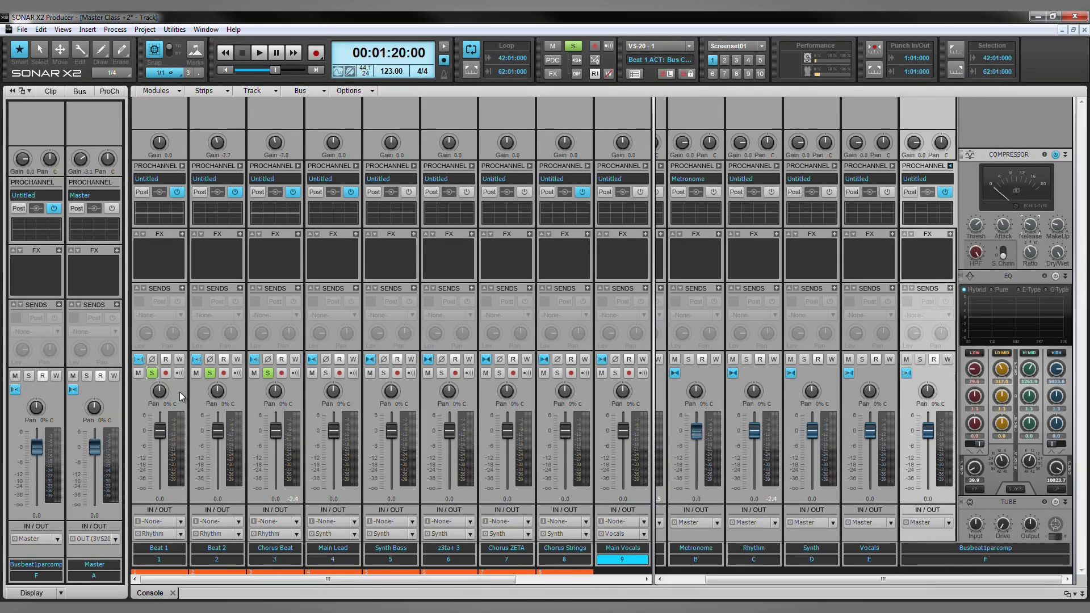
{"action": "left_click", "coordinate": [180, 391]}
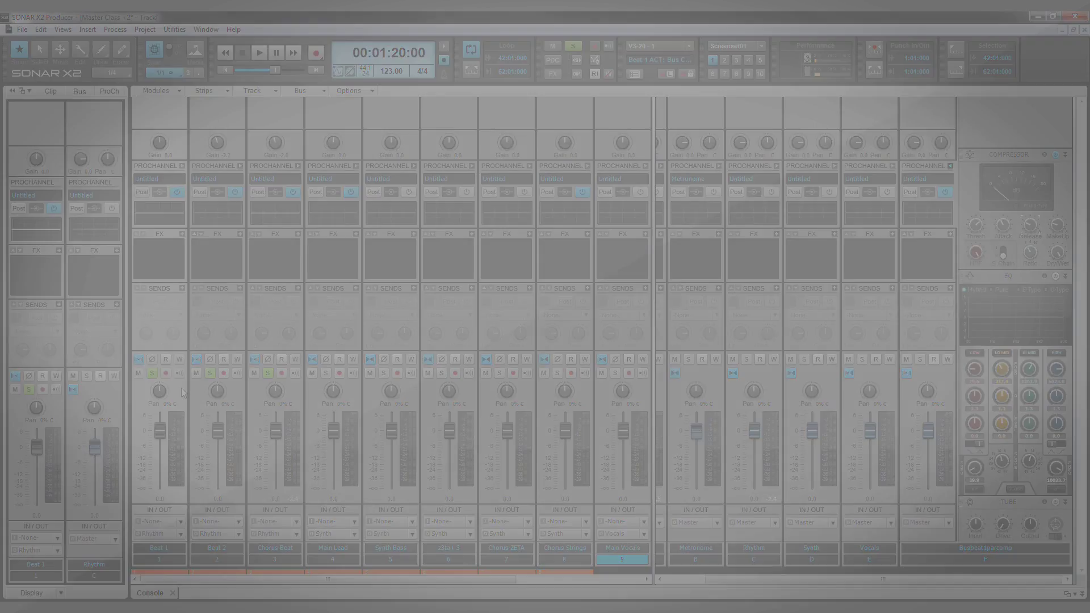
Add a send from Beat 1 to the Busbeat1parcomp bus at 0.0 level, centre pan
{"action": "right_click", "coordinate": [181, 390]}
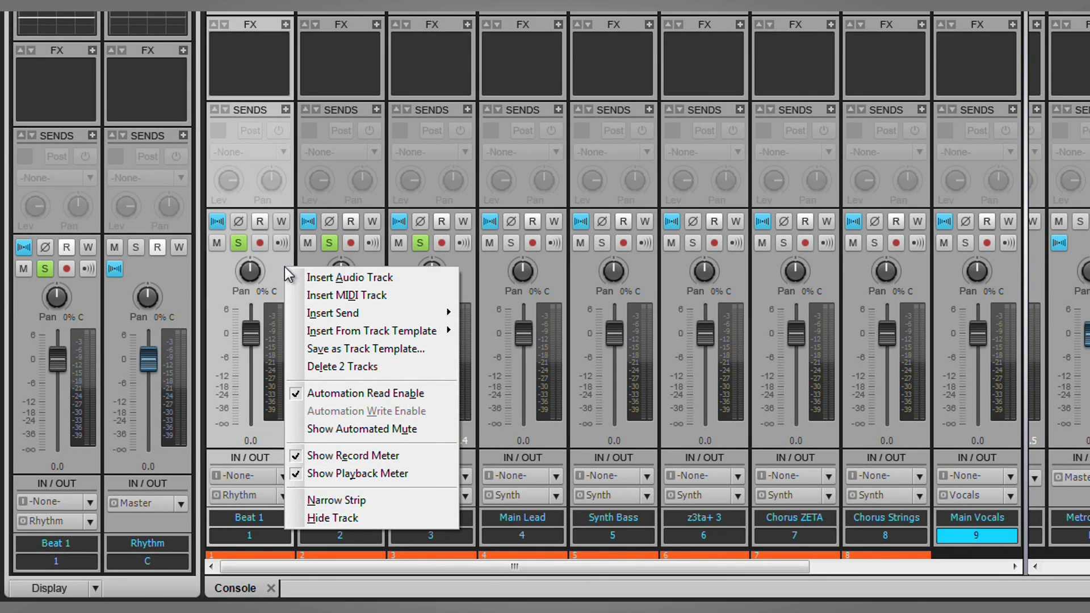
{"action": "mouse_move", "coordinate": [376, 319]}
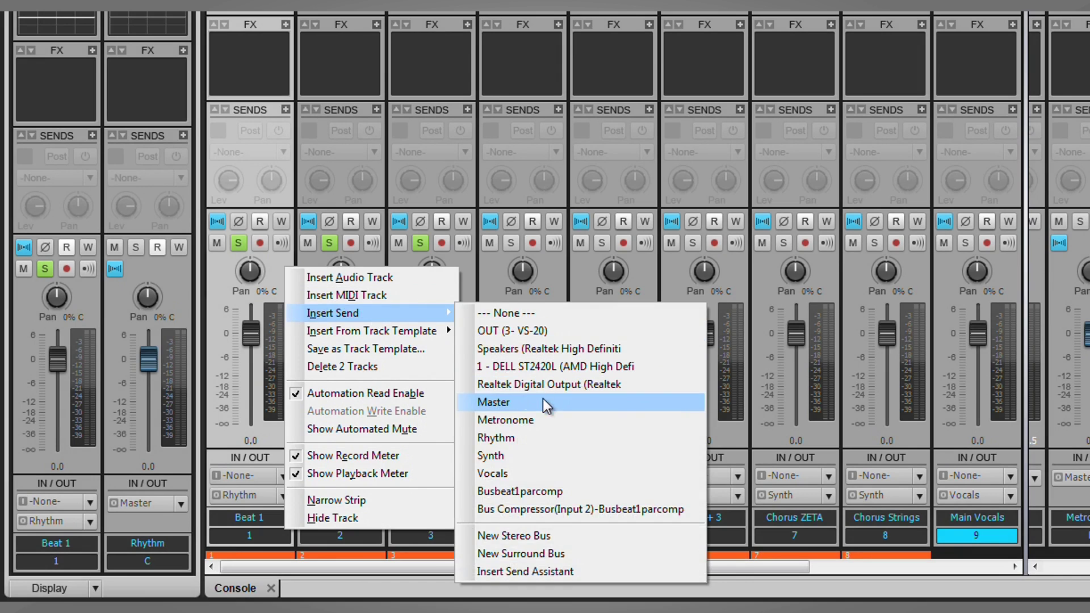
{"action": "left_click", "coordinate": [519, 492]}
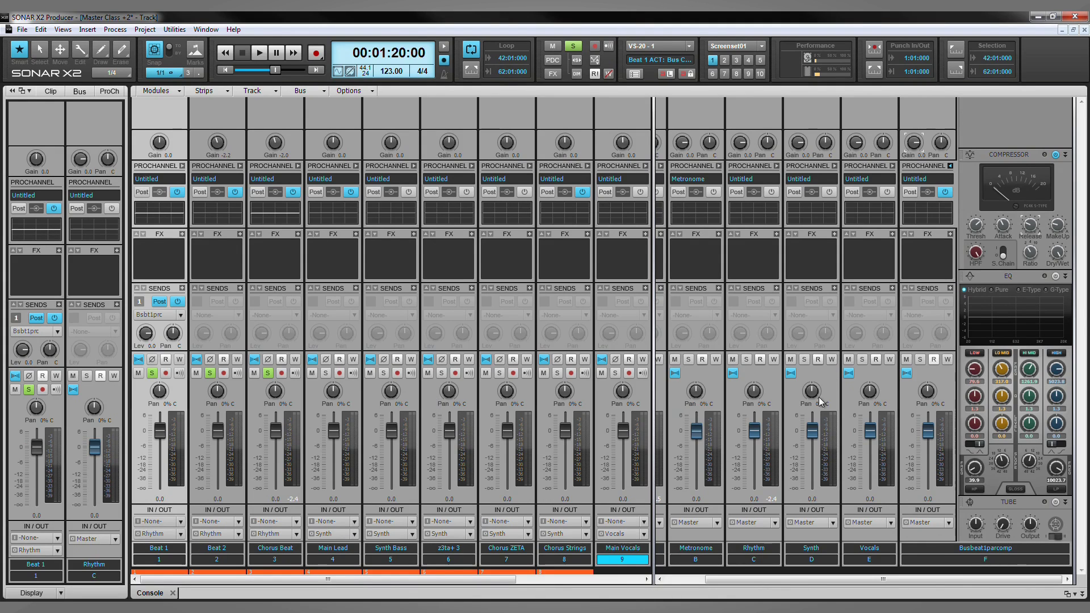
Start playback and unmute the Busbeat1parcomp bus after briefly soloing it
{"action": "left_click", "coordinate": [920, 361]}
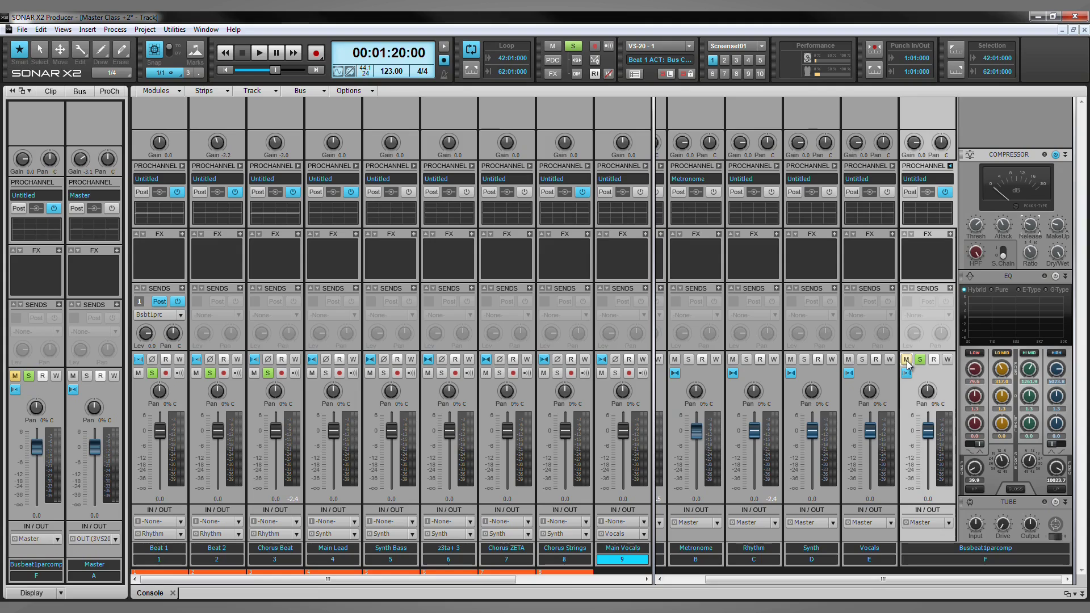
{"action": "left_click", "coordinate": [921, 361]}
{"action": "key", "text": "space"}
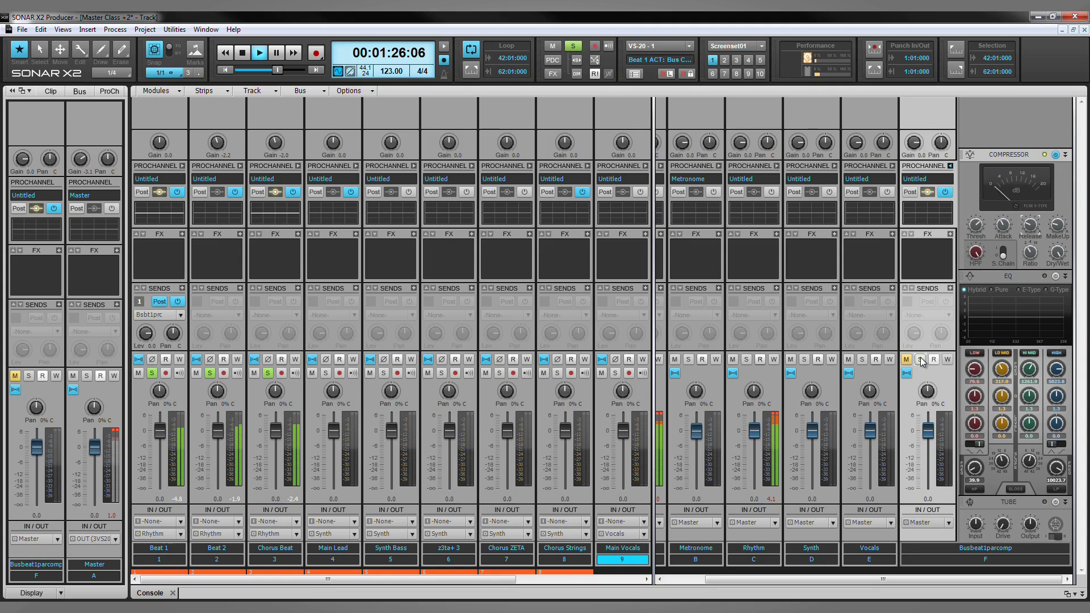
{"action": "left_click", "coordinate": [907, 360]}
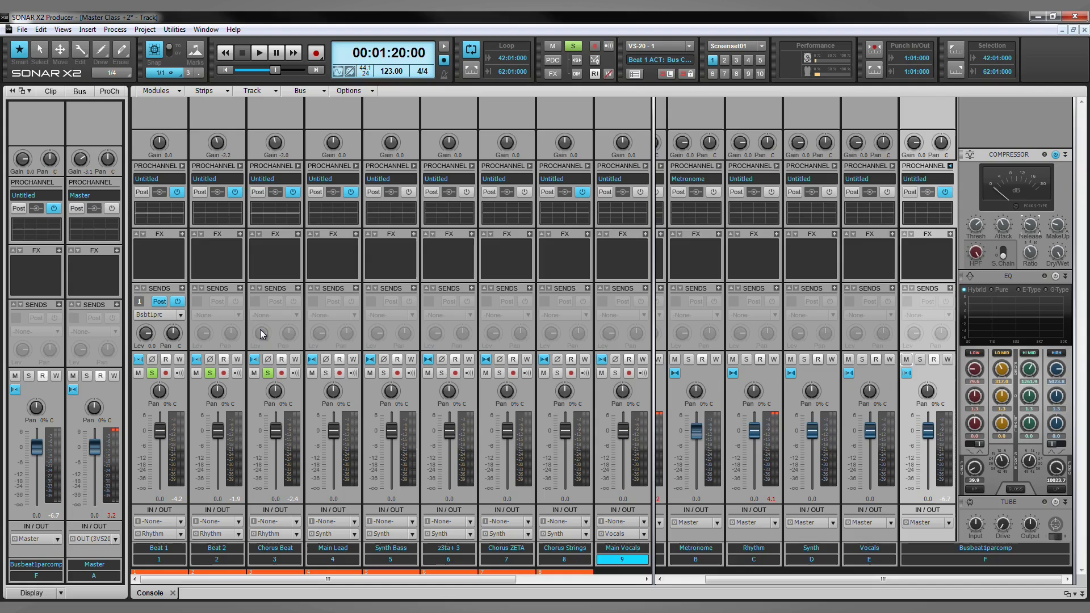
Insert PX64_PercussionStrip_64 from Audio FX into Beat 1's FX bin
{"action": "right_click", "coordinate": [165, 261]}
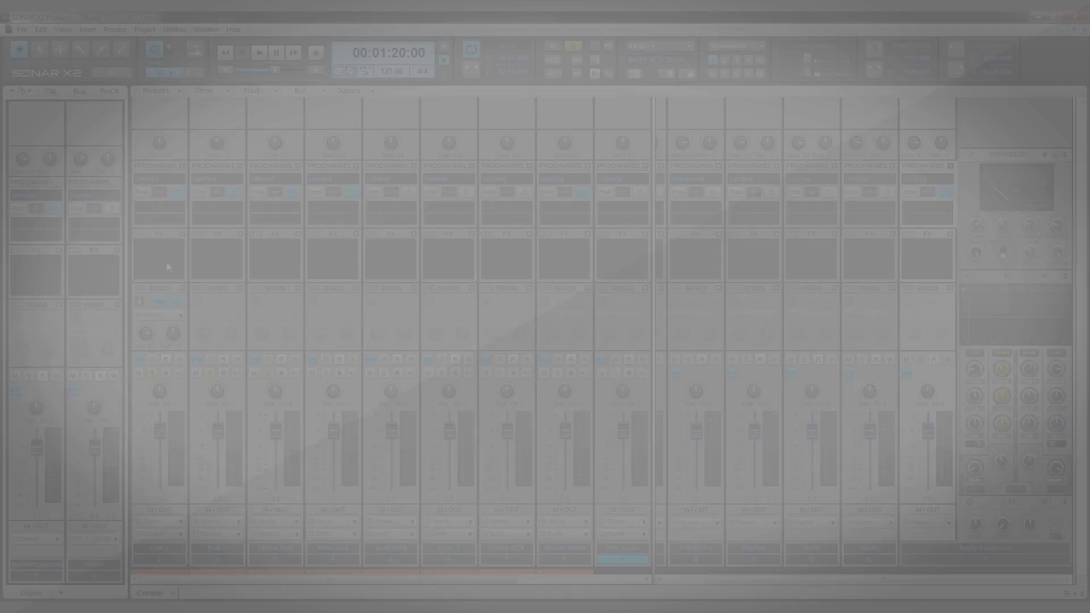
{"action": "mouse_move", "coordinate": [273, 516]}
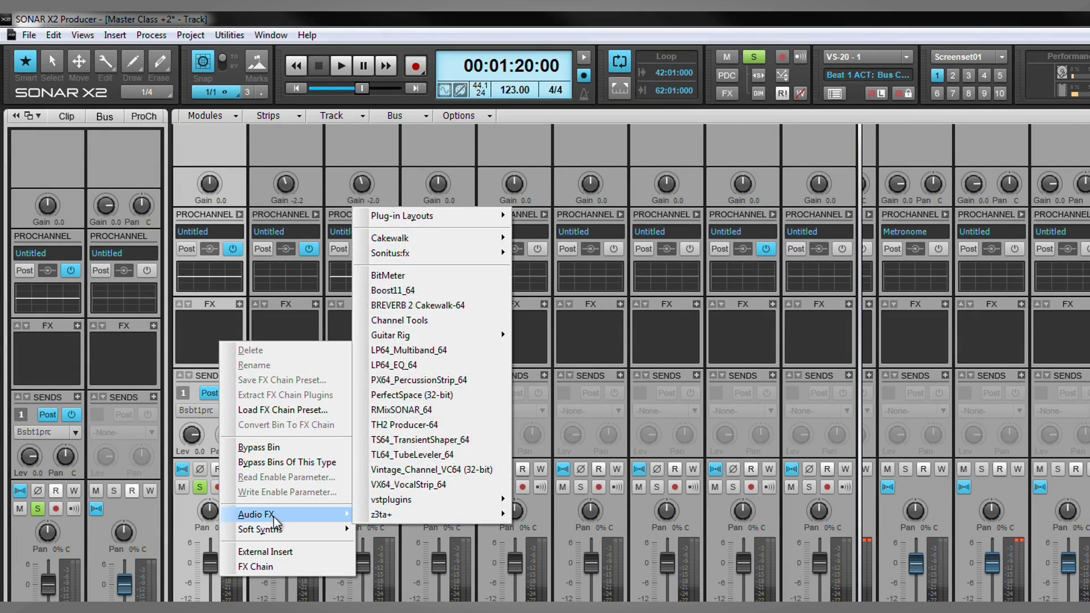
{"action": "mouse_move", "coordinate": [412, 501]}
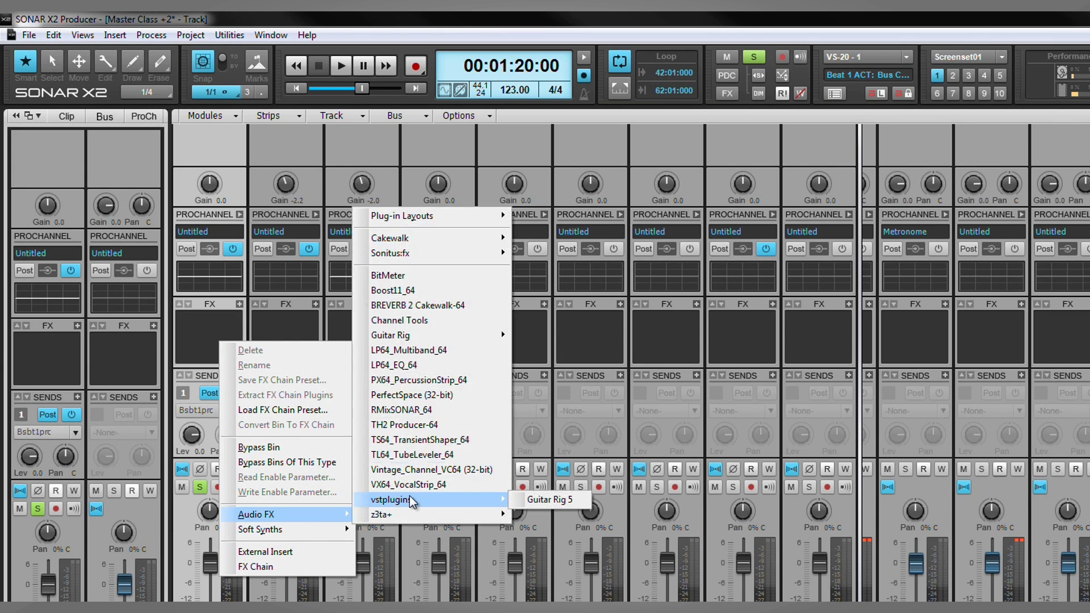
{"action": "left_click", "coordinate": [399, 388]}
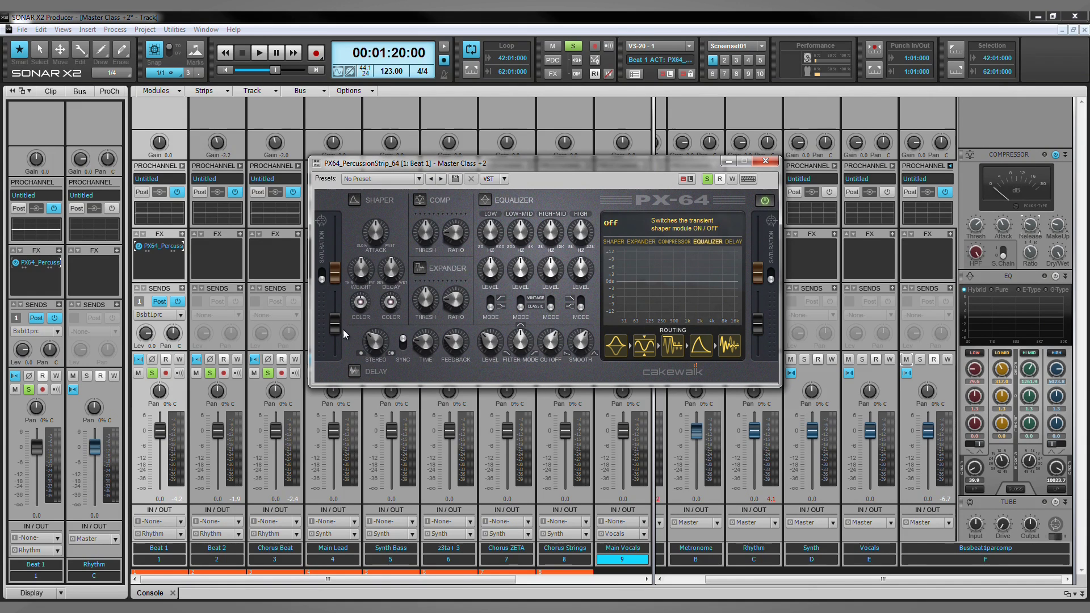
Enable the PX-64 delay on Beat 1 at a dotted-quarter time and audition it
{"action": "left_click", "coordinate": [354, 372]}
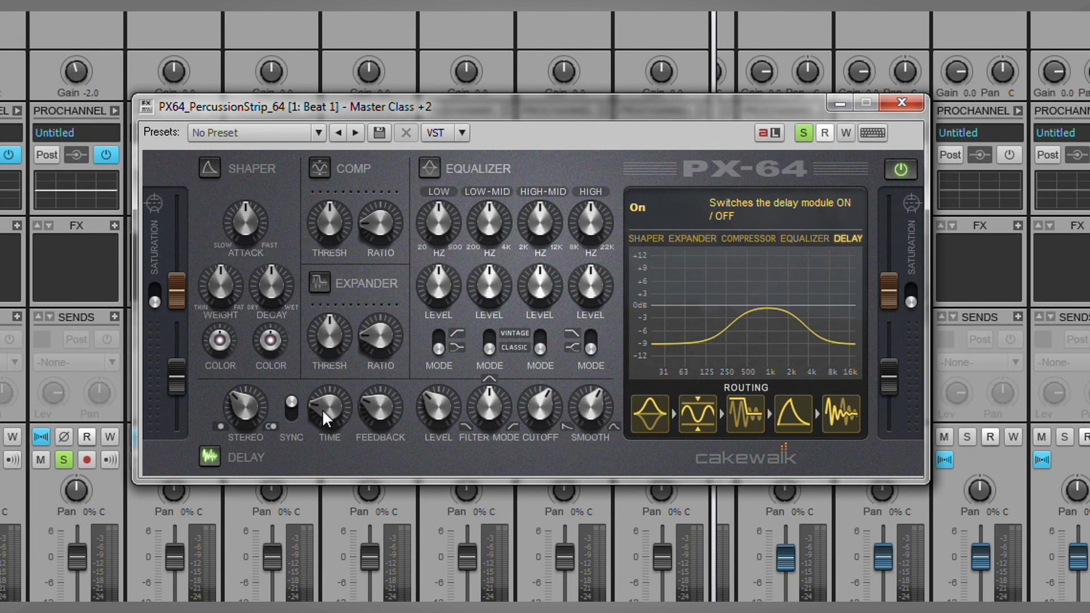
{"action": "mouse_move", "coordinate": [322, 409]}
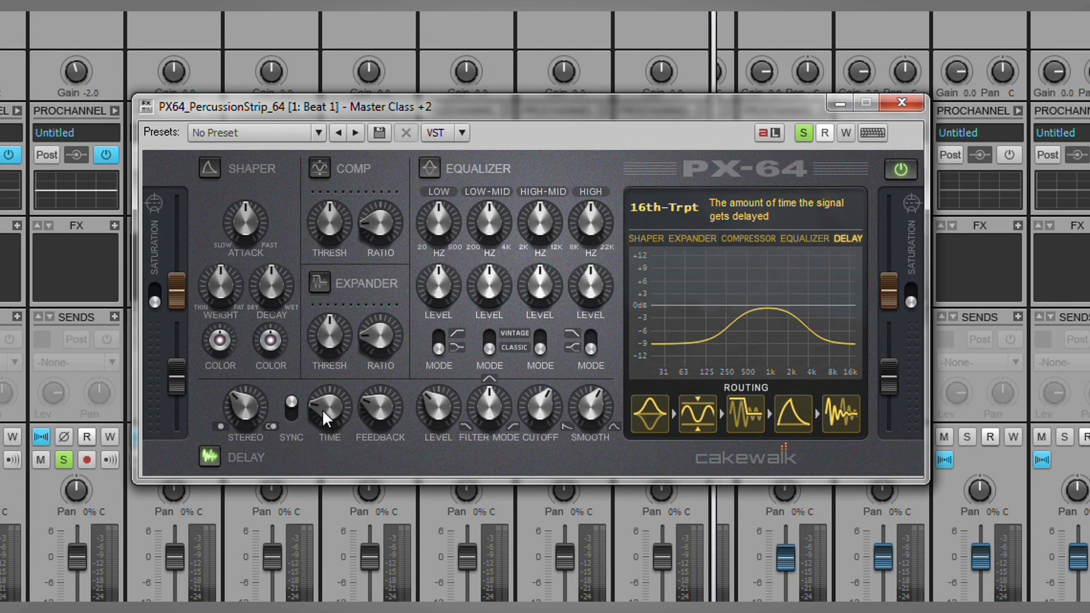
{"action": "left_click_drag", "start_coordinate": [322, 406], "coordinate": [343, 313]}
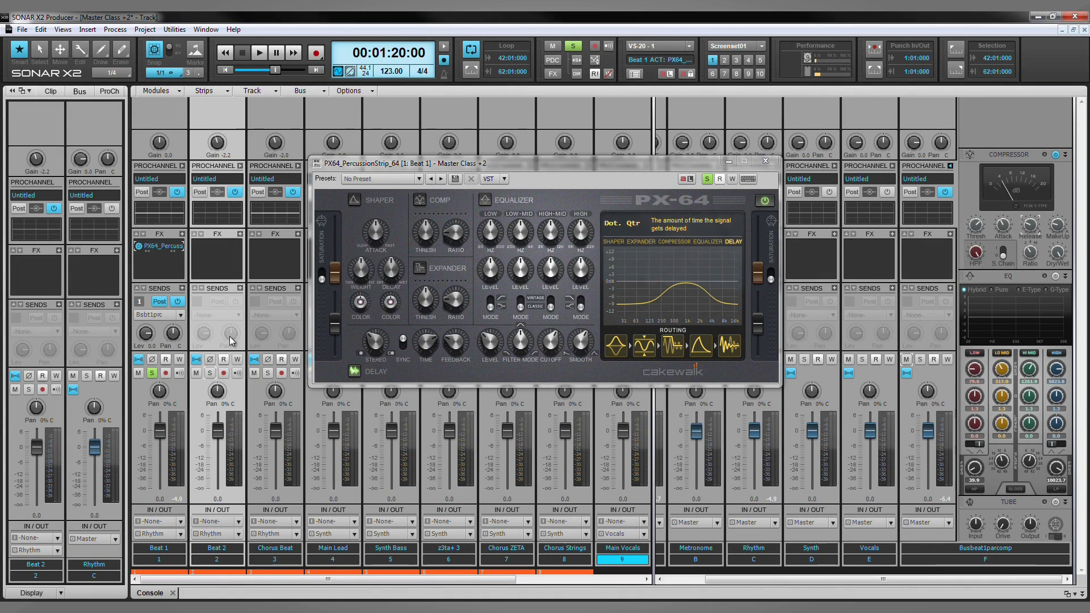
{"action": "key", "text": "space"}
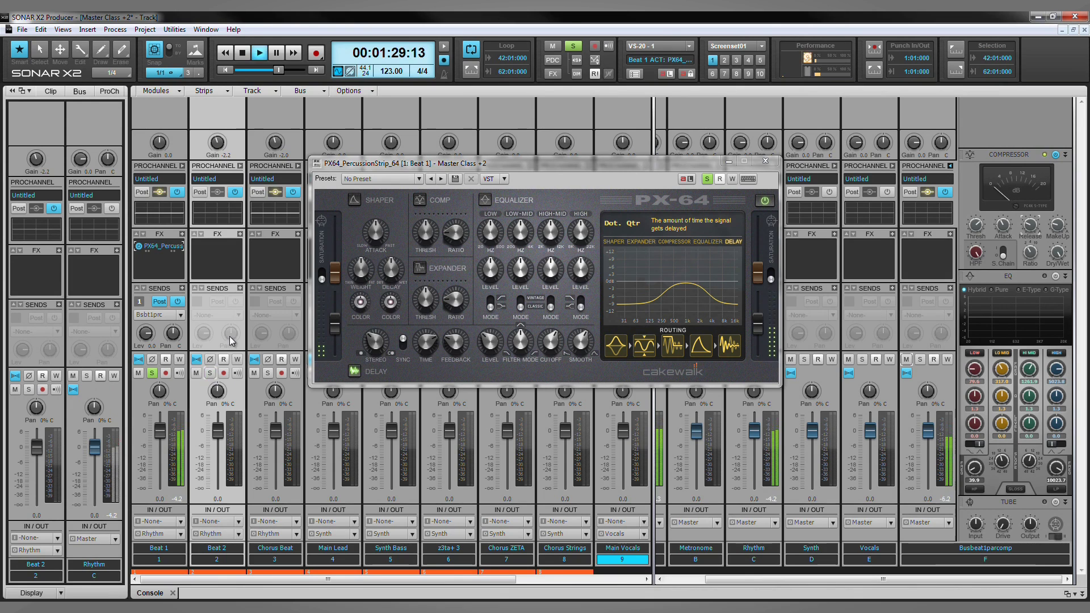
{"action": "key", "text": "space"}
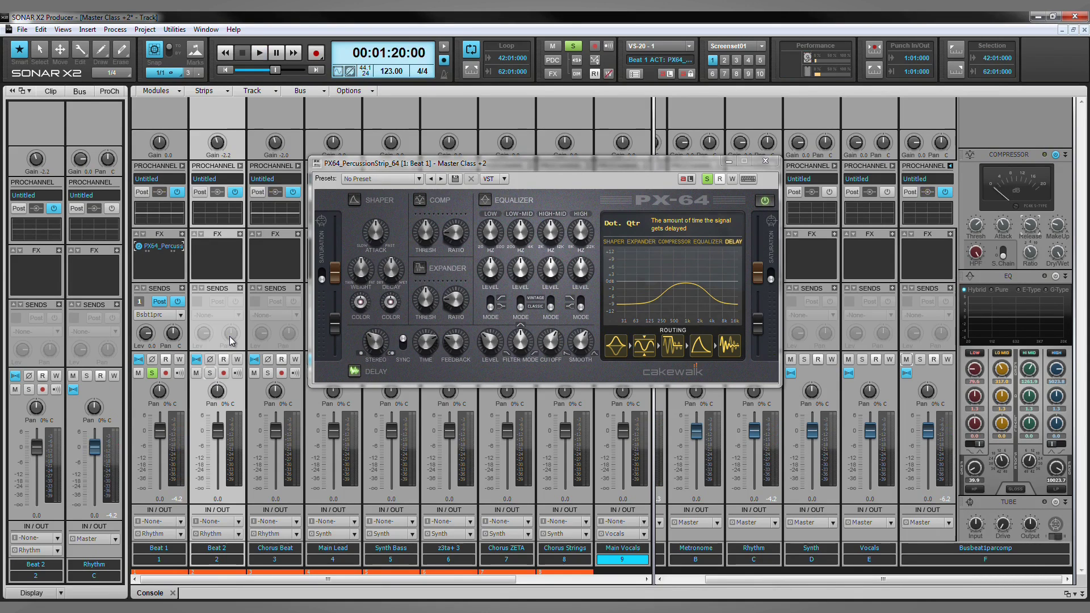
Solo Beat 2 and Chorus Beat, then close the PX-64 window
{"action": "left_click", "coordinate": [210, 373]}
{"action": "left_click", "coordinate": [269, 373]}
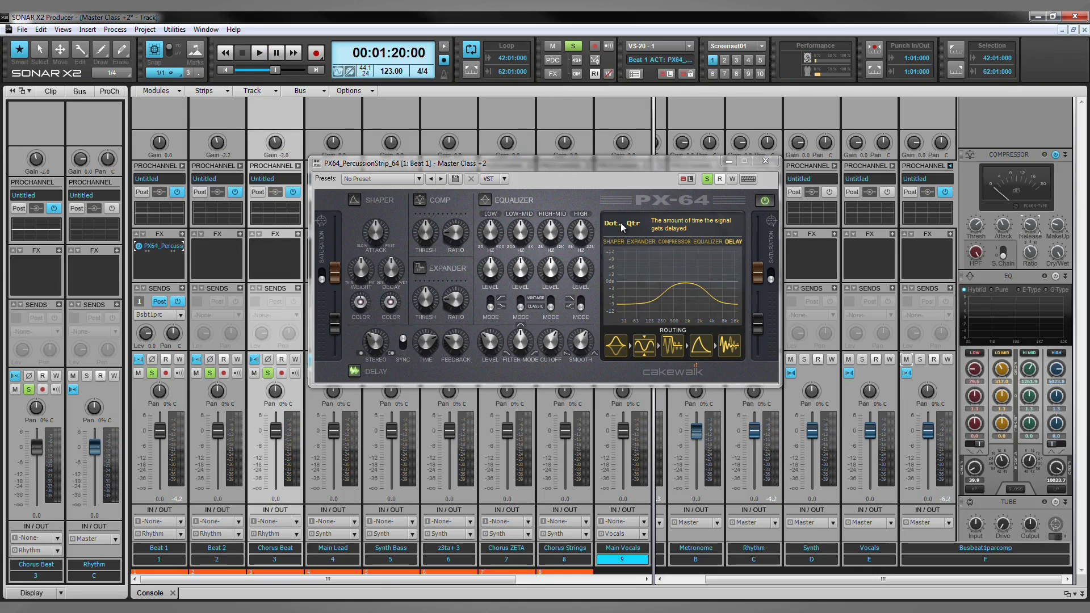
{"action": "left_click", "coordinate": [765, 161]}
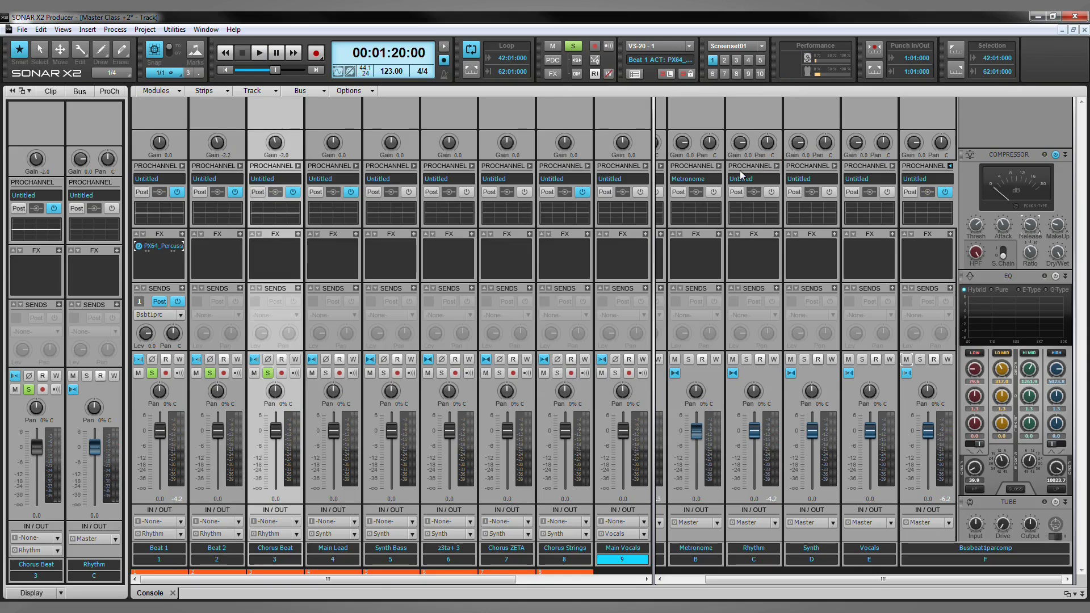
Add Channel Tools to Beat 2's effects bin and load its Increased Width preset
{"action": "right_click", "coordinate": [224, 257]}
{"action": "mouse_move", "coordinate": [249, 390]}
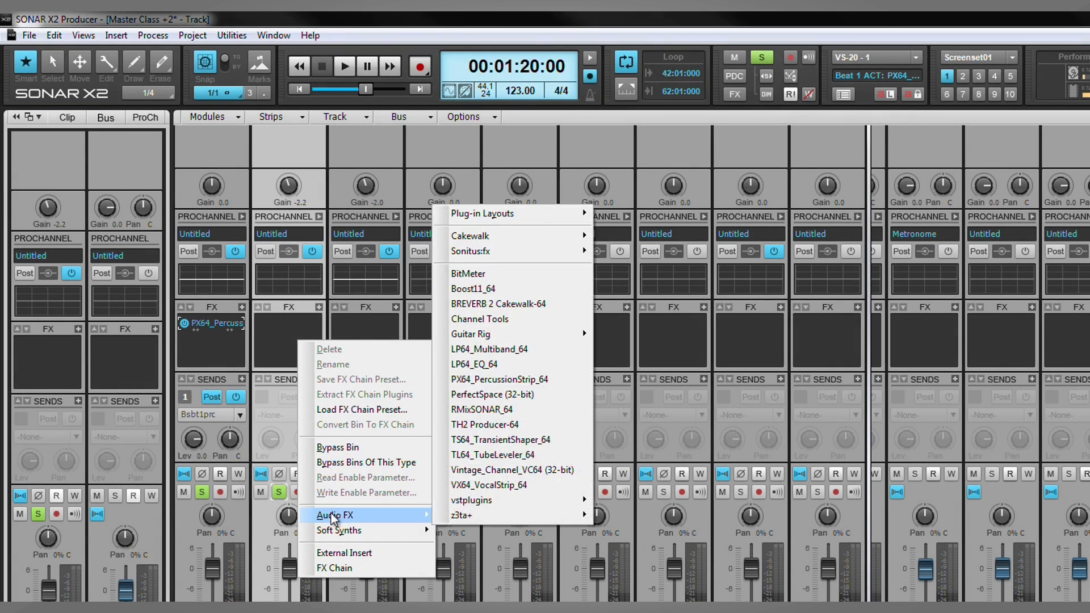
{"action": "left_click", "coordinate": [518, 318]}
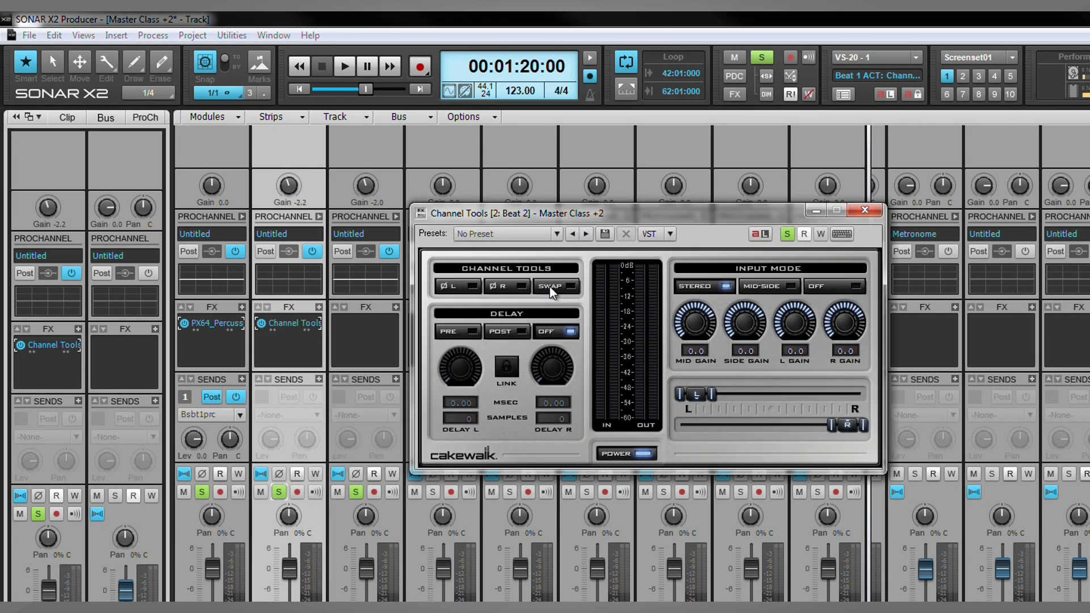
{"action": "left_click", "coordinate": [554, 240]}
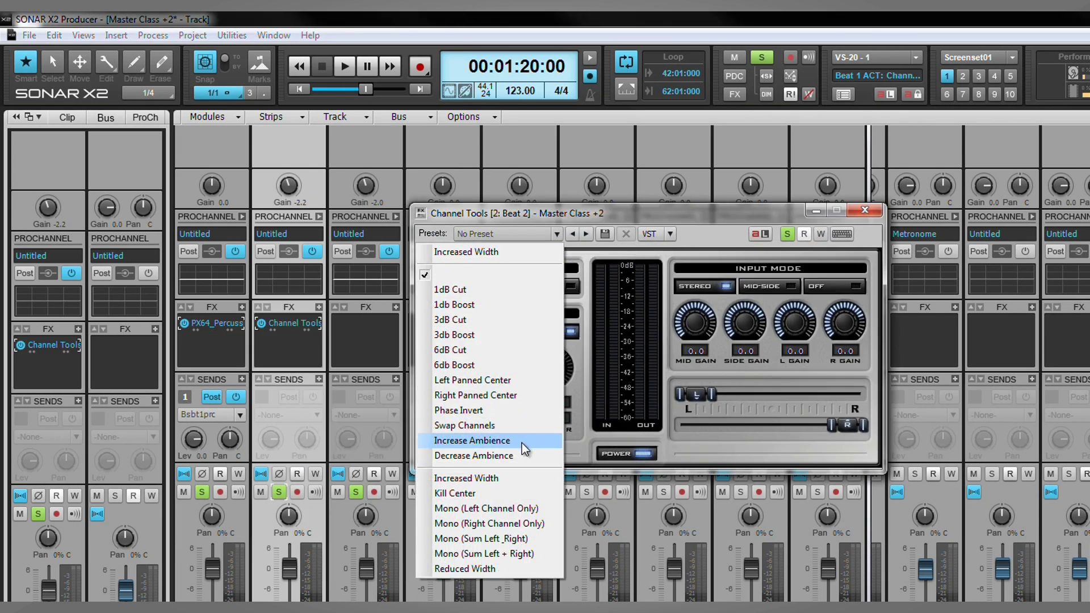
{"action": "left_click", "coordinate": [489, 478]}
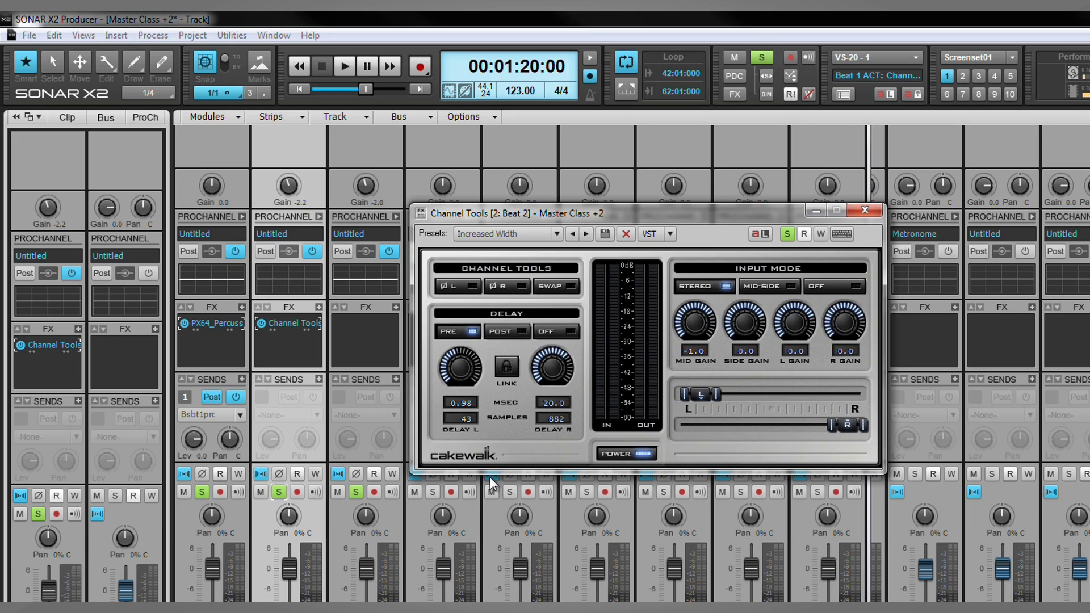
Close Channel Tools, expand Beat 2's ProChannel and insert a BREVERB 2 module
{"action": "left_click", "coordinate": [860, 210]}
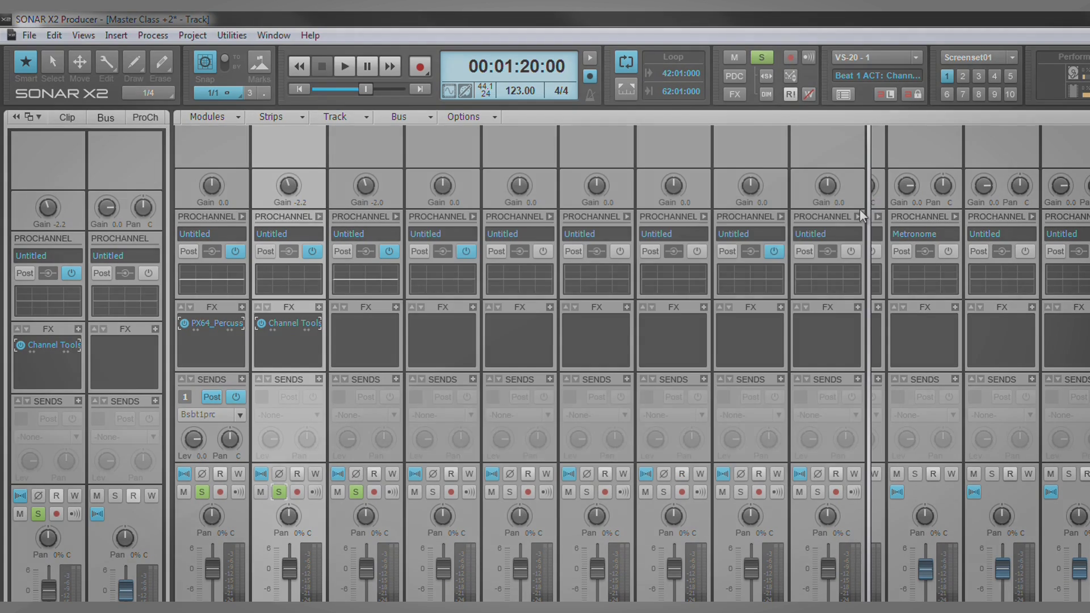
{"action": "left_click", "coordinate": [240, 166]}
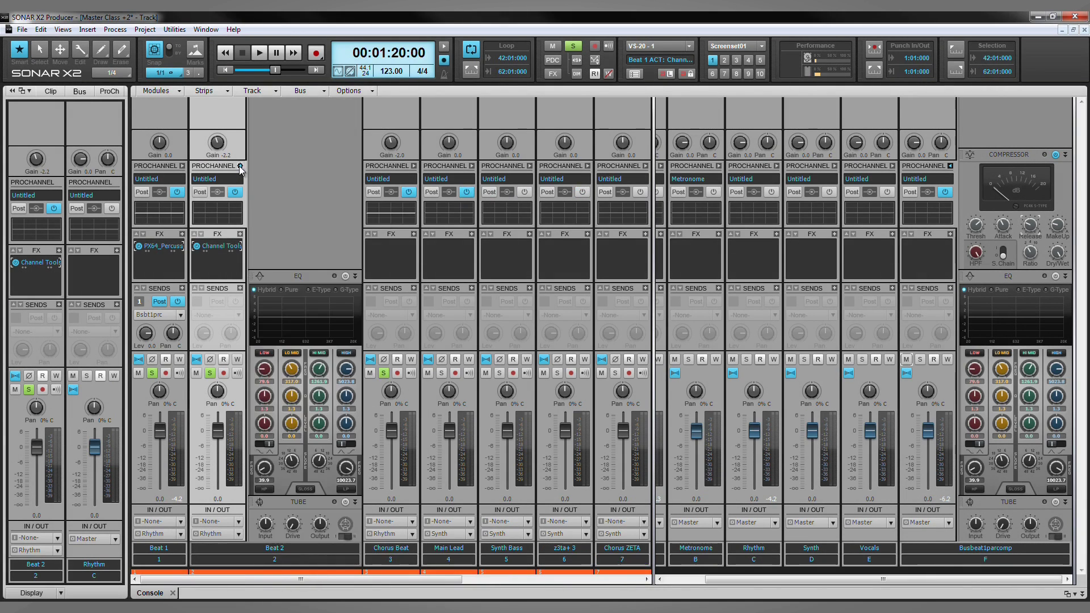
{"action": "right_click", "coordinate": [294, 171]}
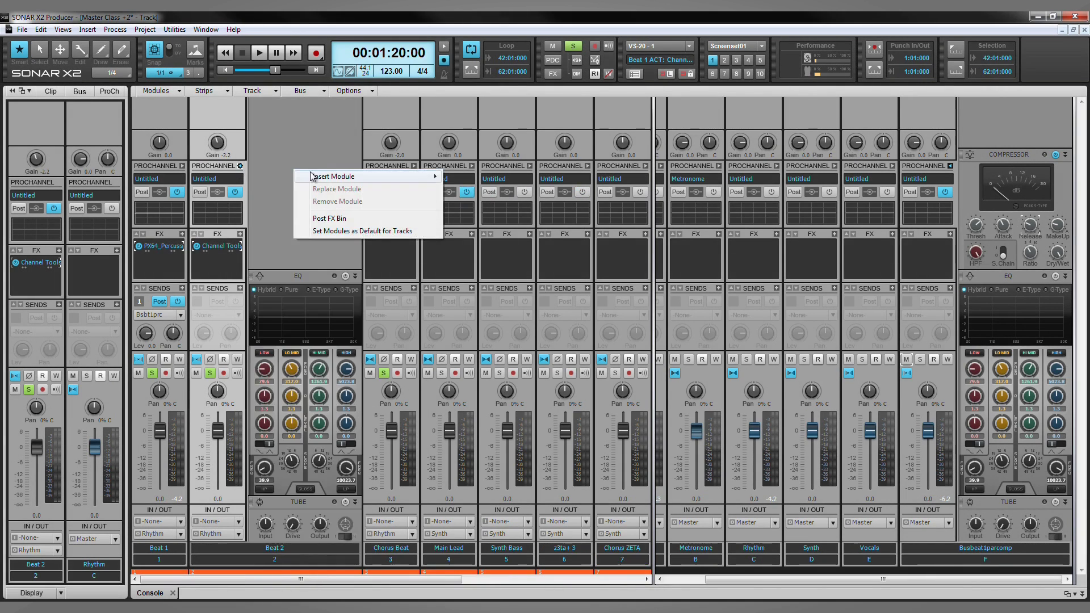
{"action": "mouse_move", "coordinate": [320, 177]}
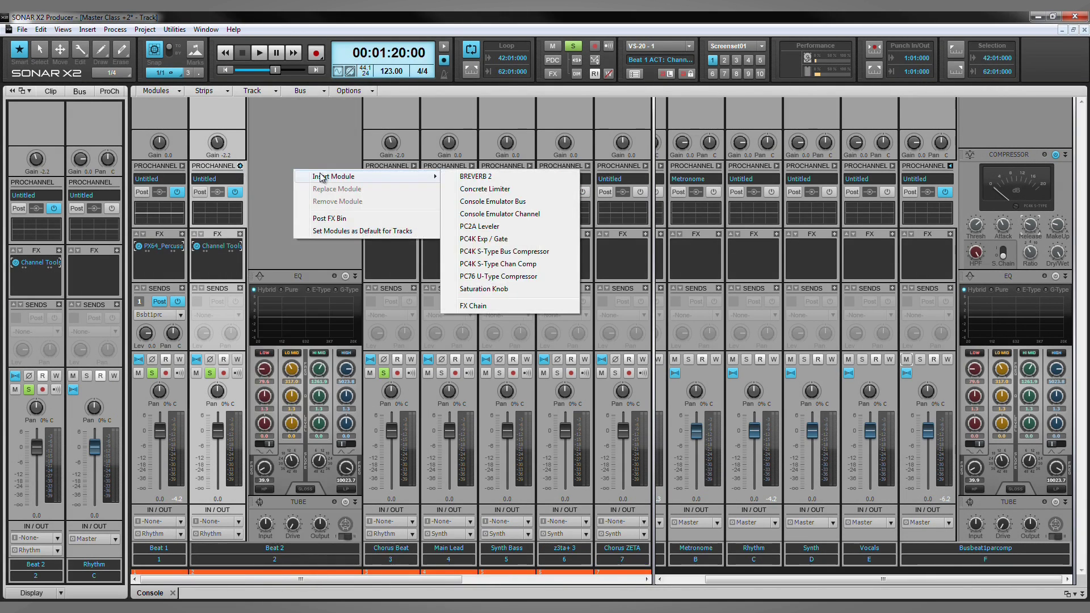
{"action": "left_click", "coordinate": [477, 177]}
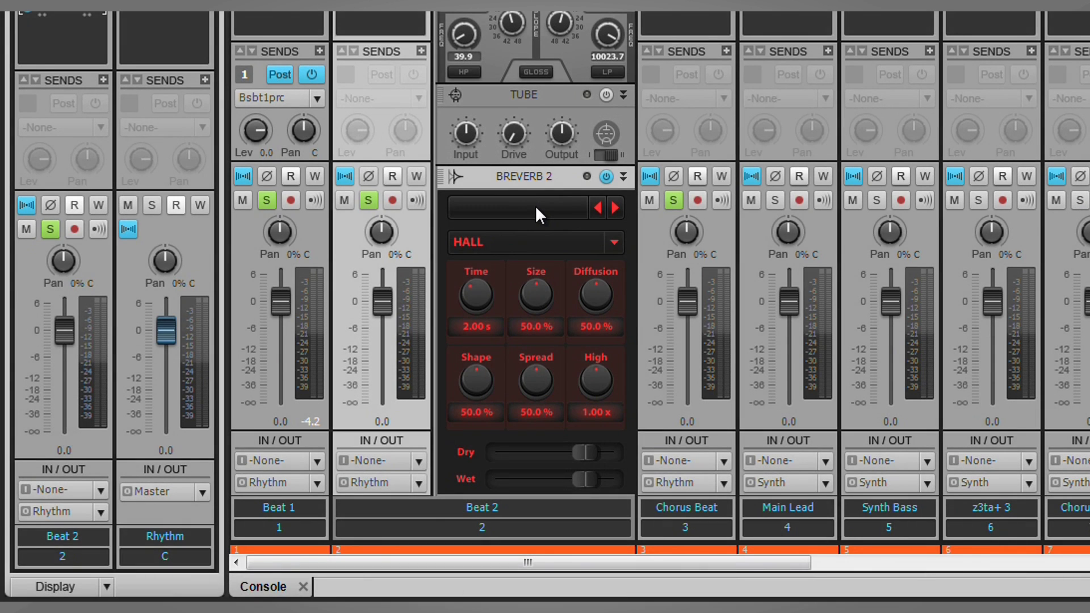
Load the Snare Hall reverb preset, lower the wet level to -2.6, and collapse the ProChannel
{"action": "left_click", "coordinate": [536, 205]}
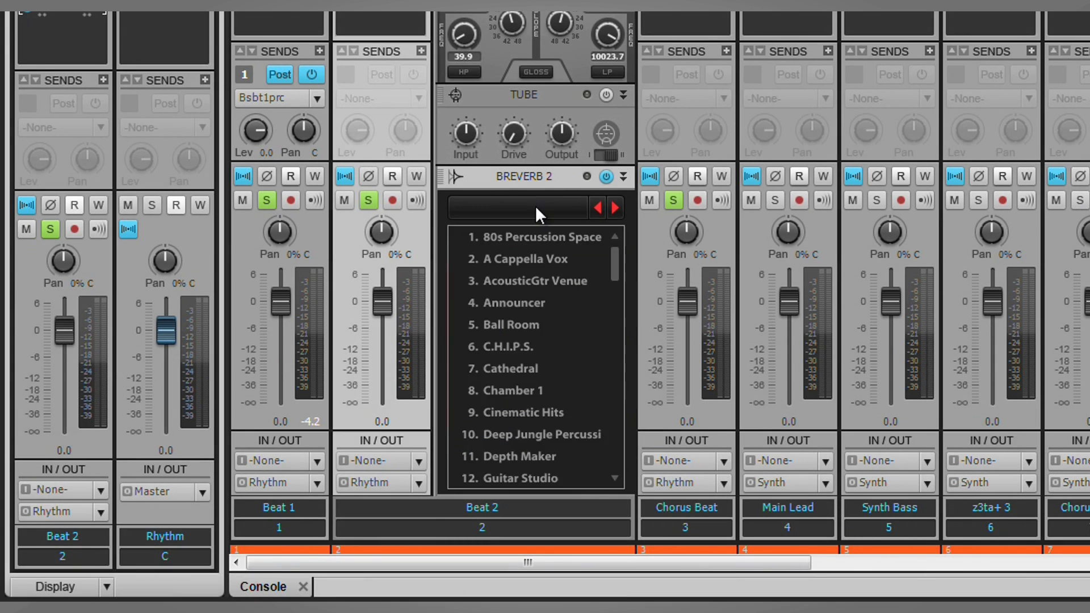
{"action": "left_click_drag", "start_coordinate": [615, 254], "coordinate": [613, 289]}
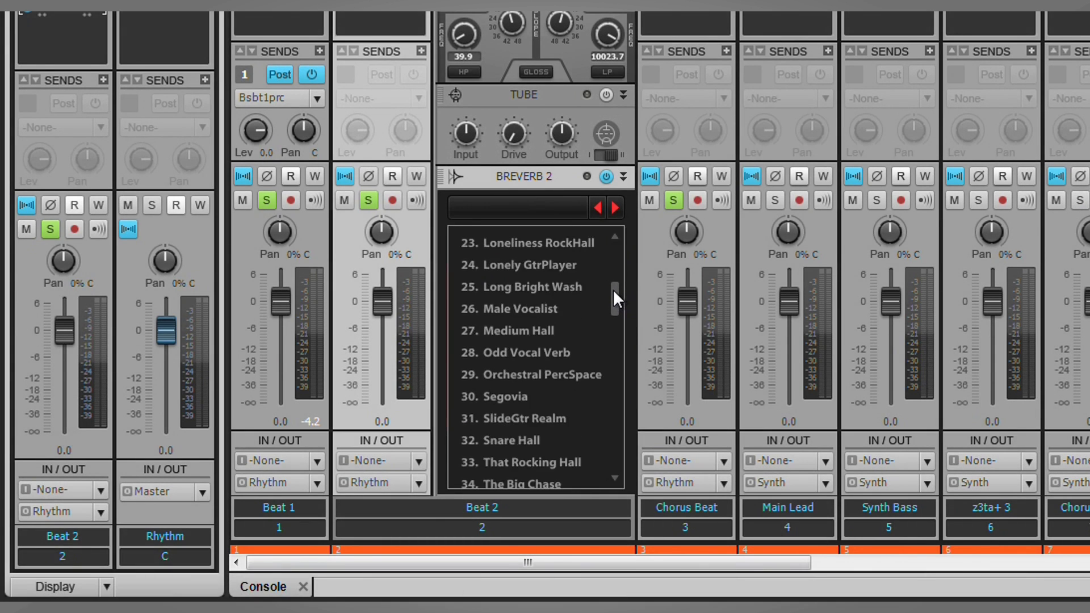
{"action": "left_click", "coordinate": [496, 440]}
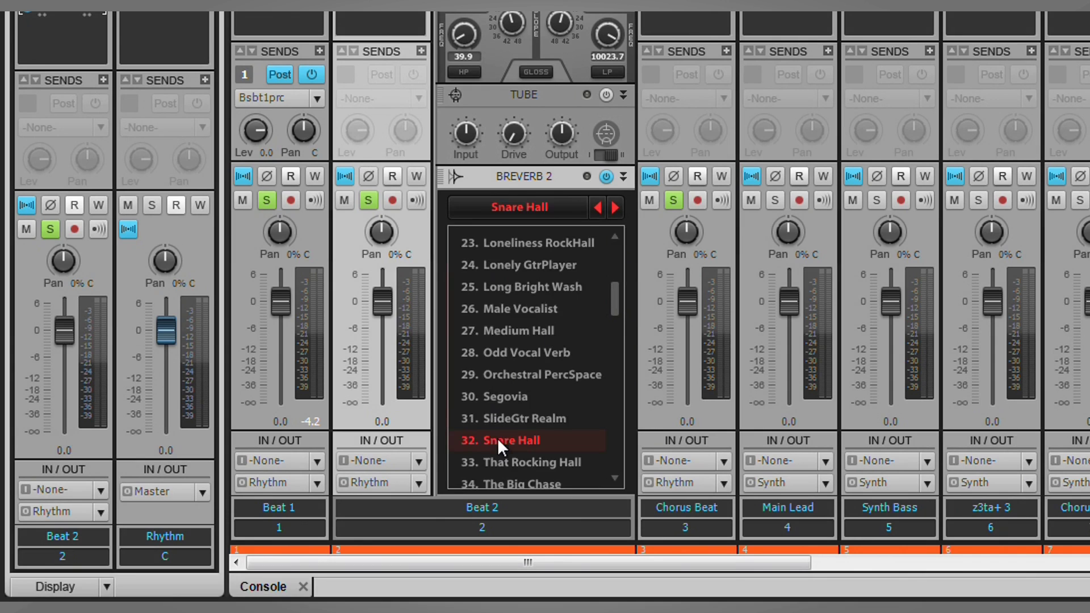
{"action": "left_click", "coordinate": [528, 210]}
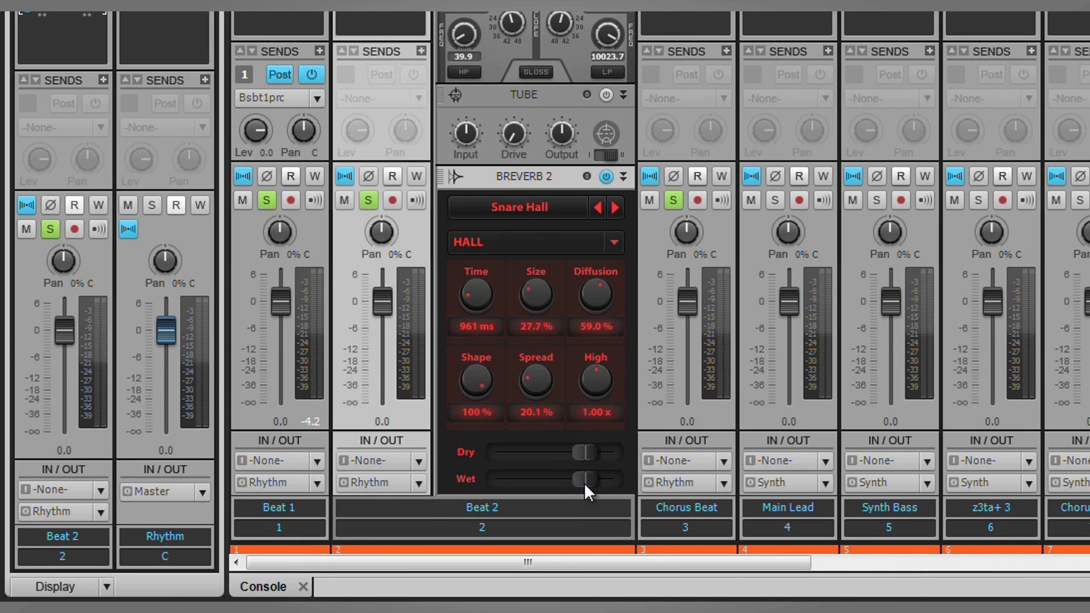
{"action": "left_click_drag", "start_coordinate": [584, 483], "coordinate": [504, 521]}
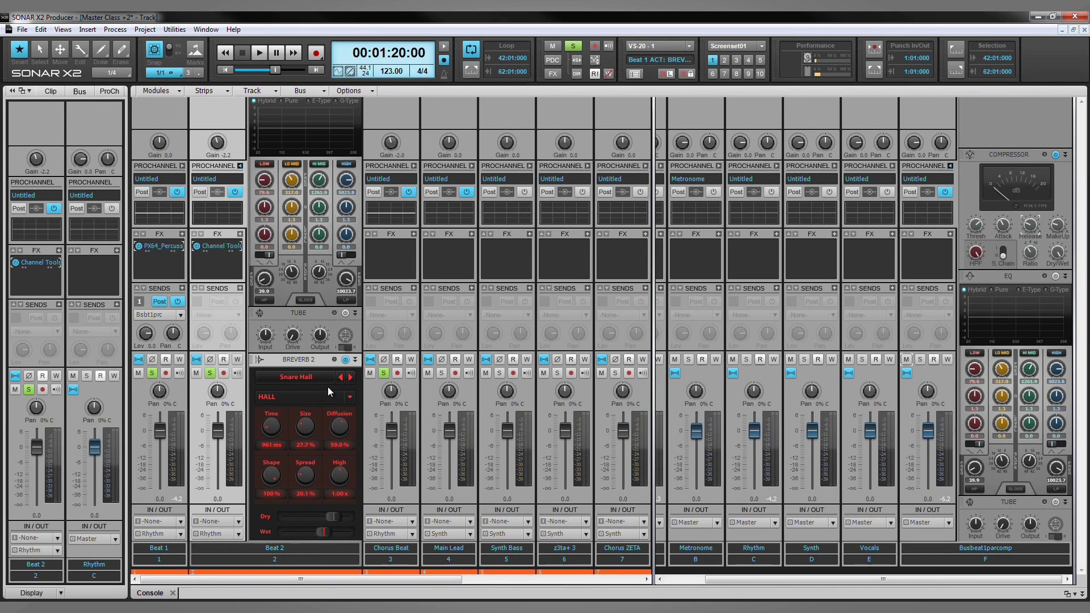
{"action": "left_click", "coordinate": [241, 167]}
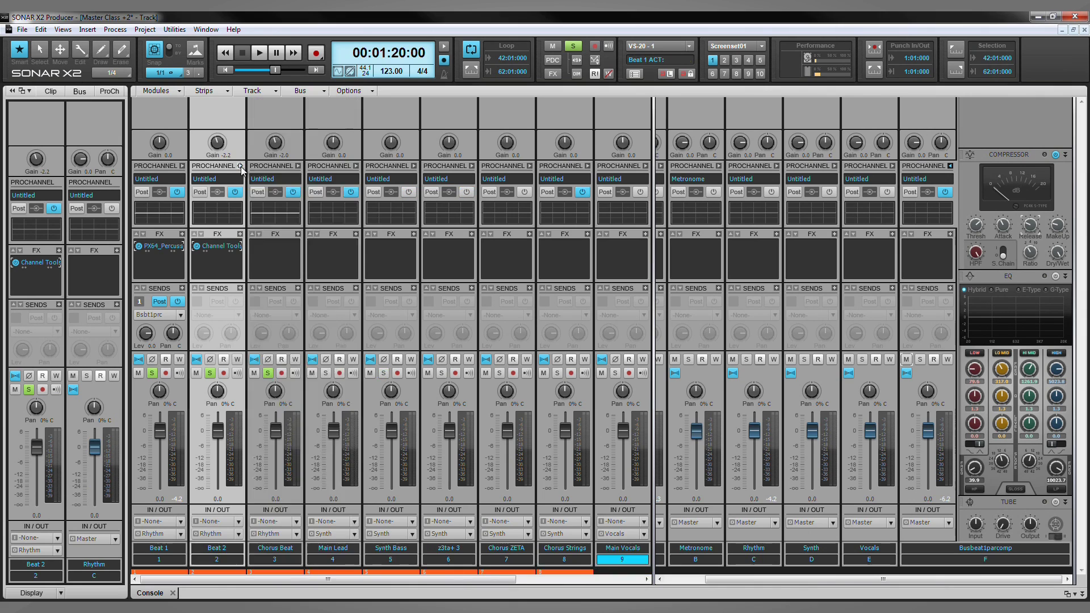
Unsolo Beat 2 and Beat 1 so only Chorus Beat stays soloed and selected
{"action": "left_click", "coordinate": [299, 349]}
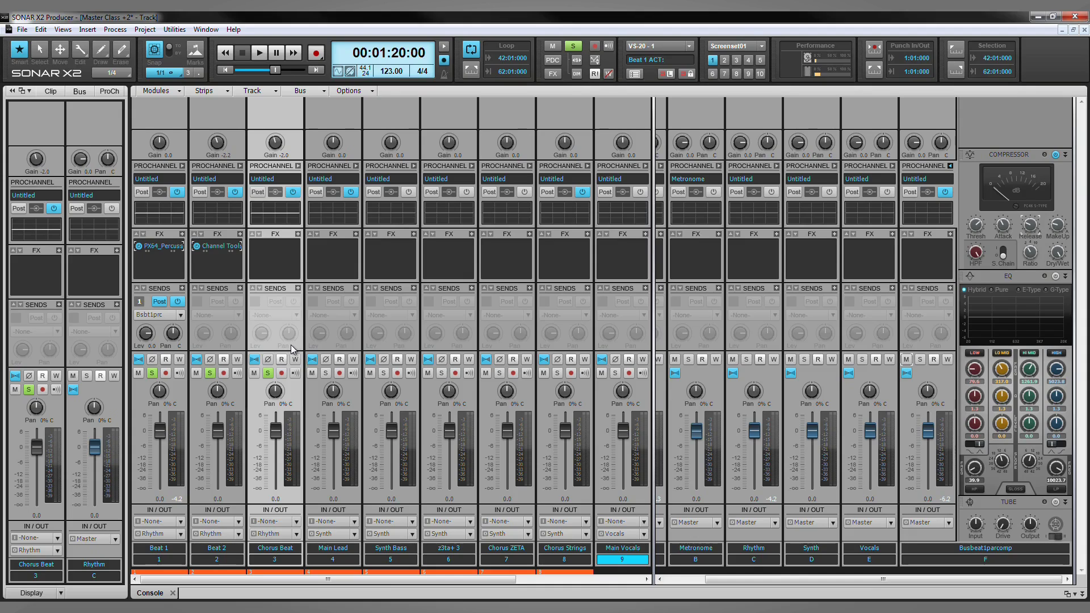
{"action": "left_click", "coordinate": [210, 373]}
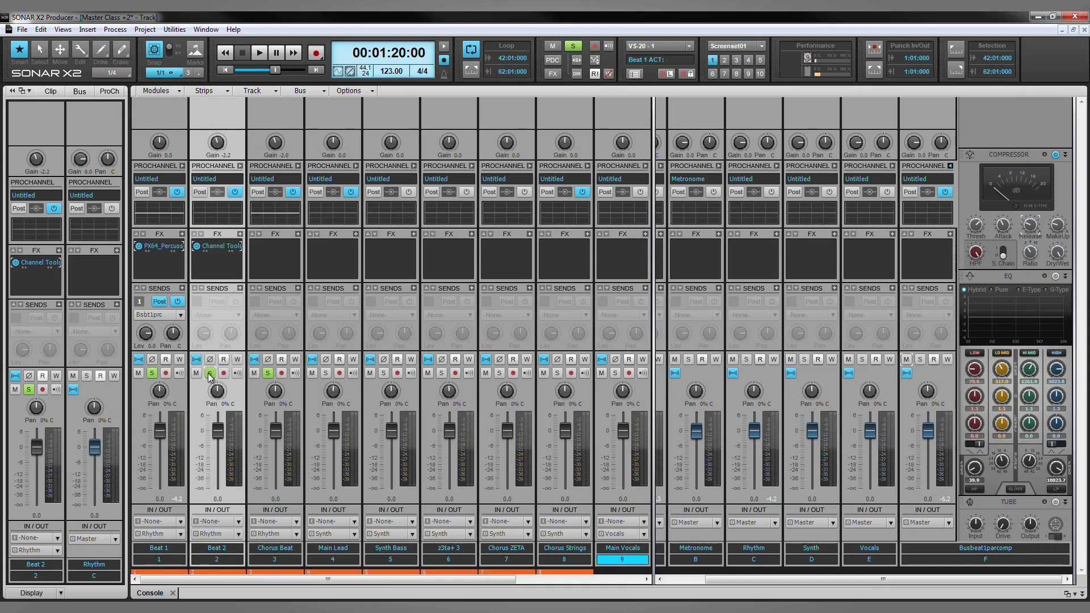
{"action": "left_click", "coordinate": [151, 373]}
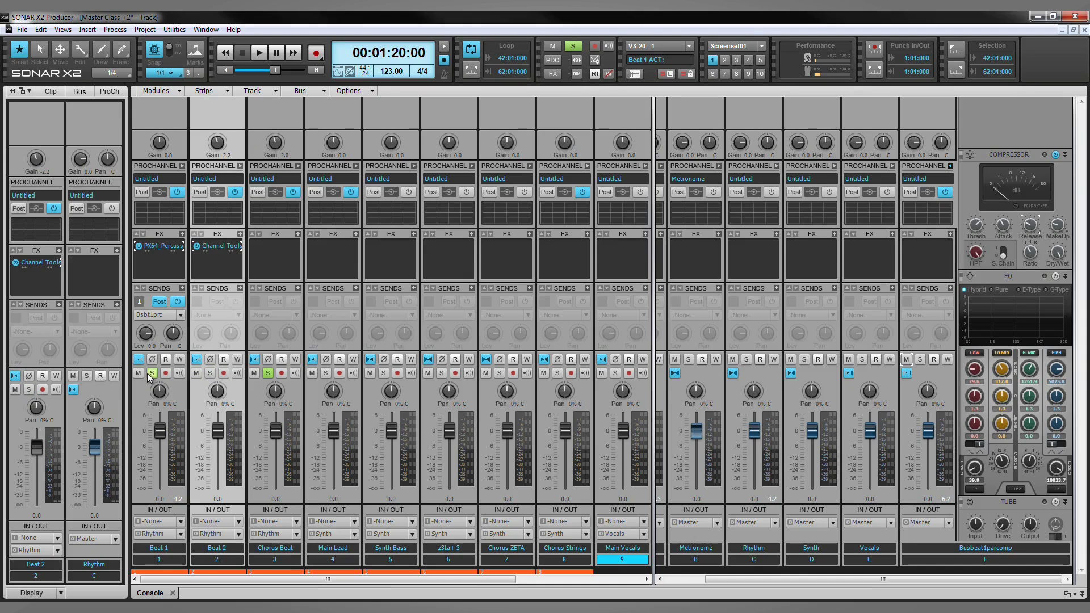
{"action": "left_click", "coordinate": [274, 342]}
Add the Cakewalk Analyst plug-in to Chorus Beat's effects bin
{"action": "right_click", "coordinate": [281, 248]}
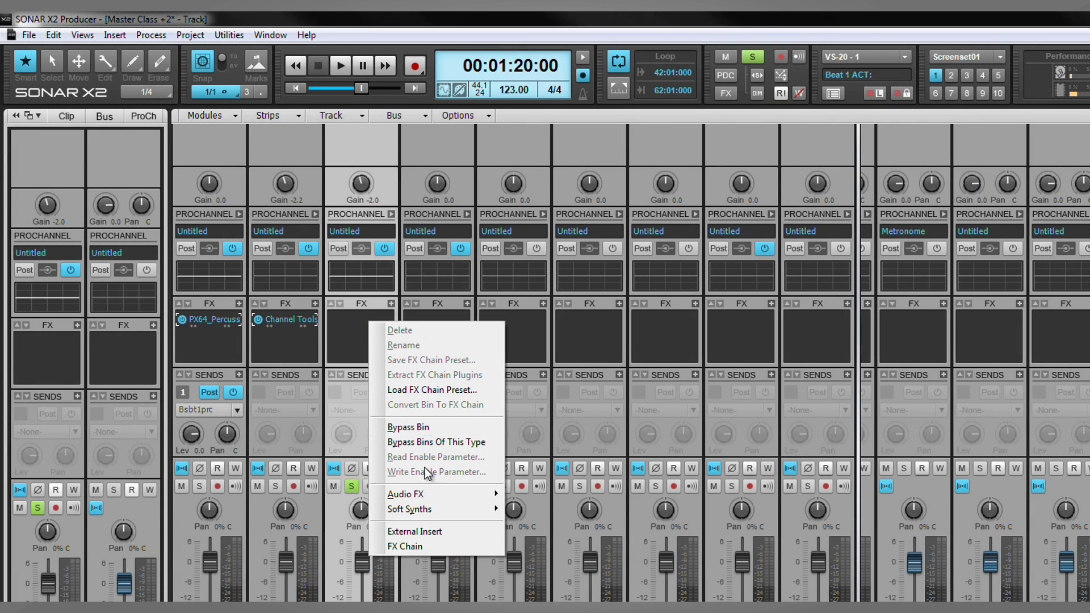
{"action": "mouse_move", "coordinate": [423, 494]}
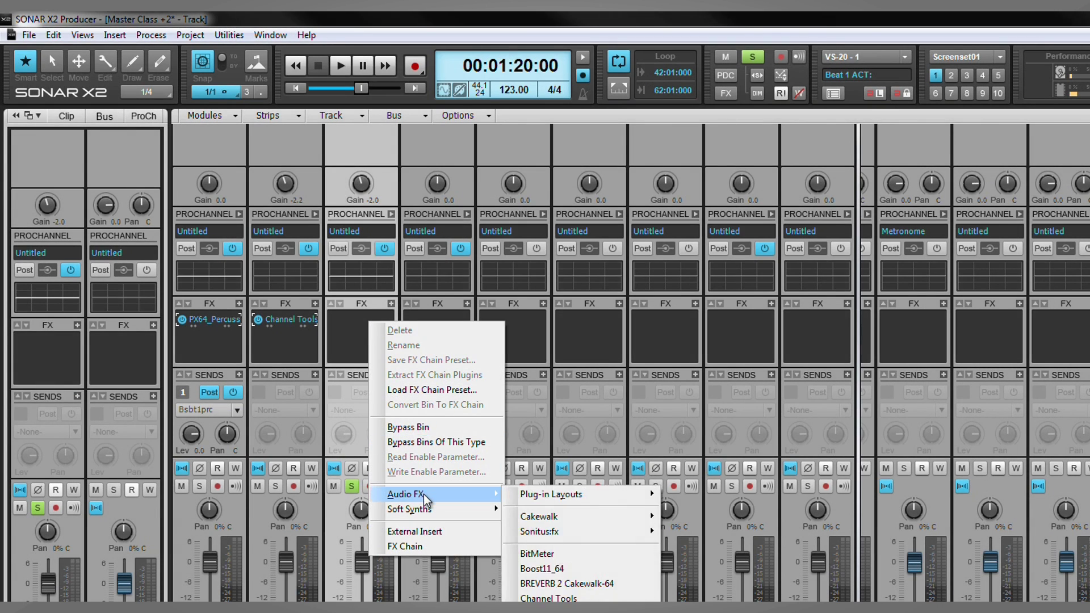
{"action": "mouse_move", "coordinate": [577, 517]}
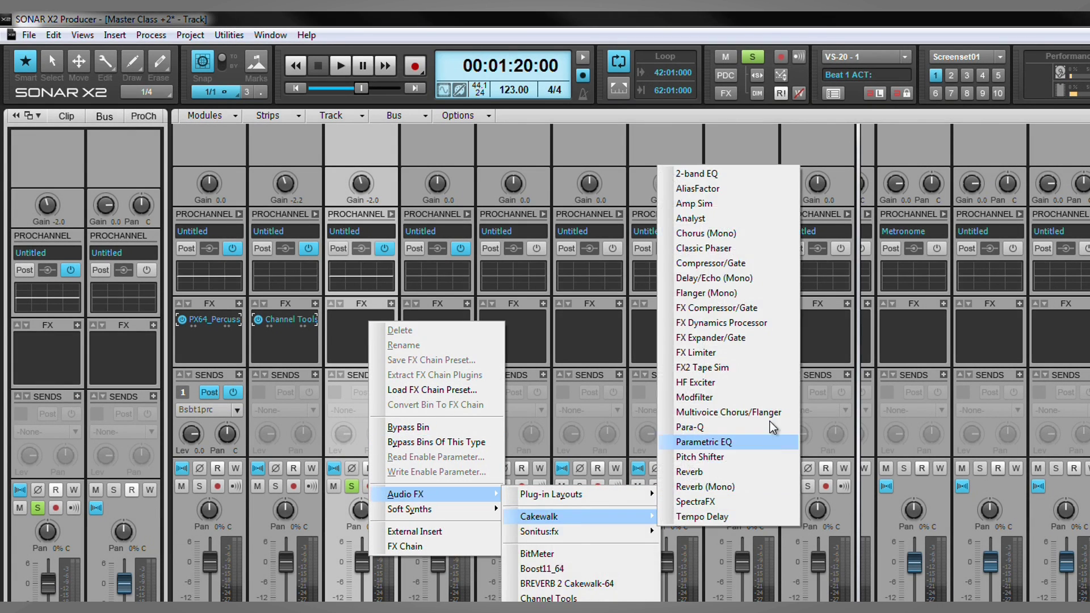
{"action": "left_click", "coordinate": [751, 218]}
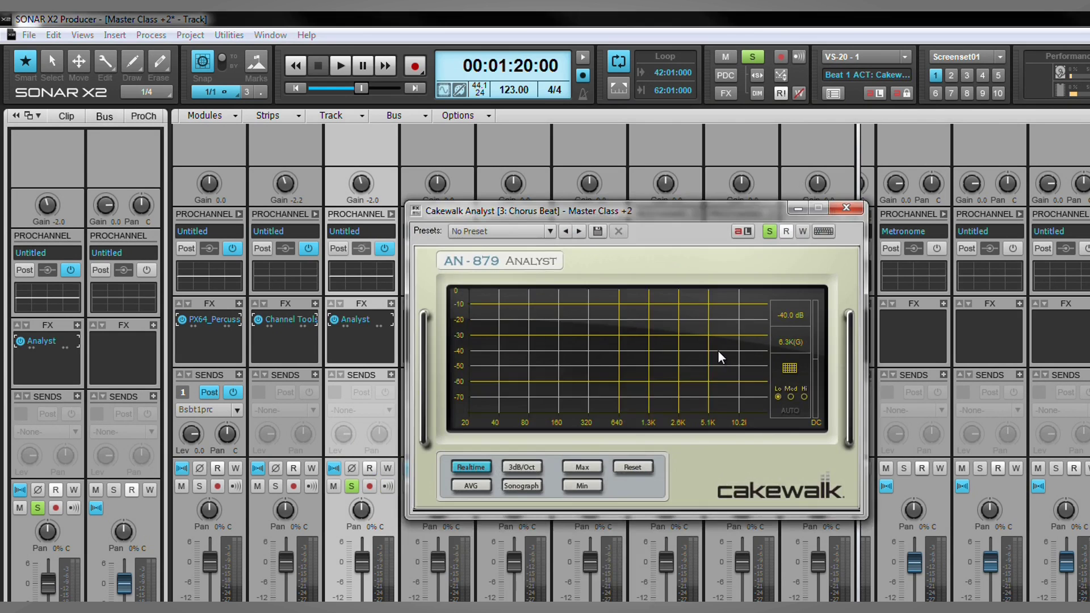
Play and stop the song to view the live spectrum, then move the Analyst window aside
{"action": "key", "text": "space"}
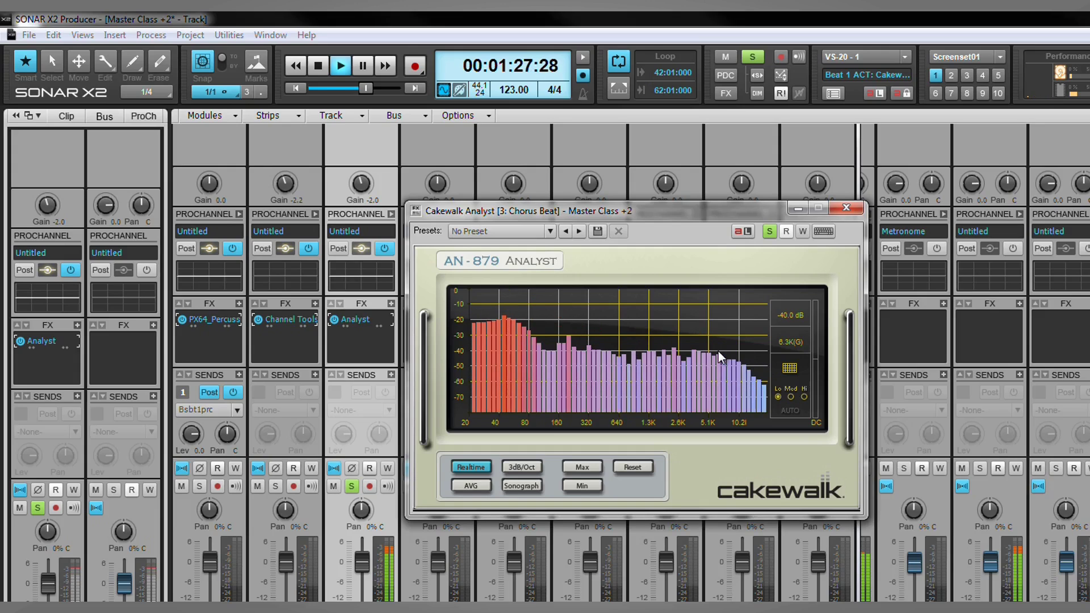
{"action": "key", "text": "space"}
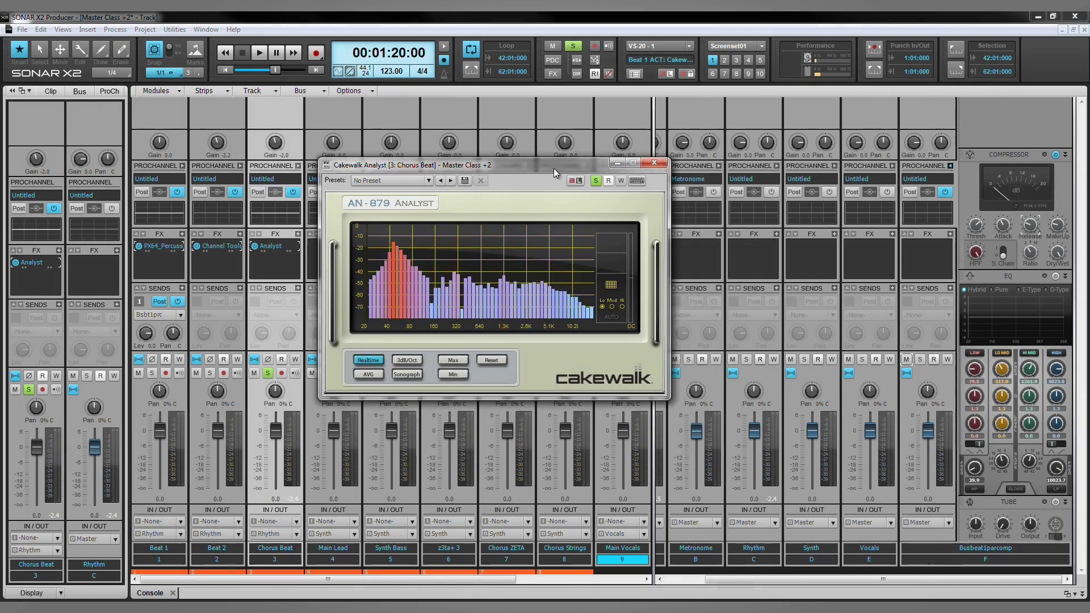
{"action": "left_click_drag", "start_coordinate": [553, 168], "coordinate": [765, 168]}
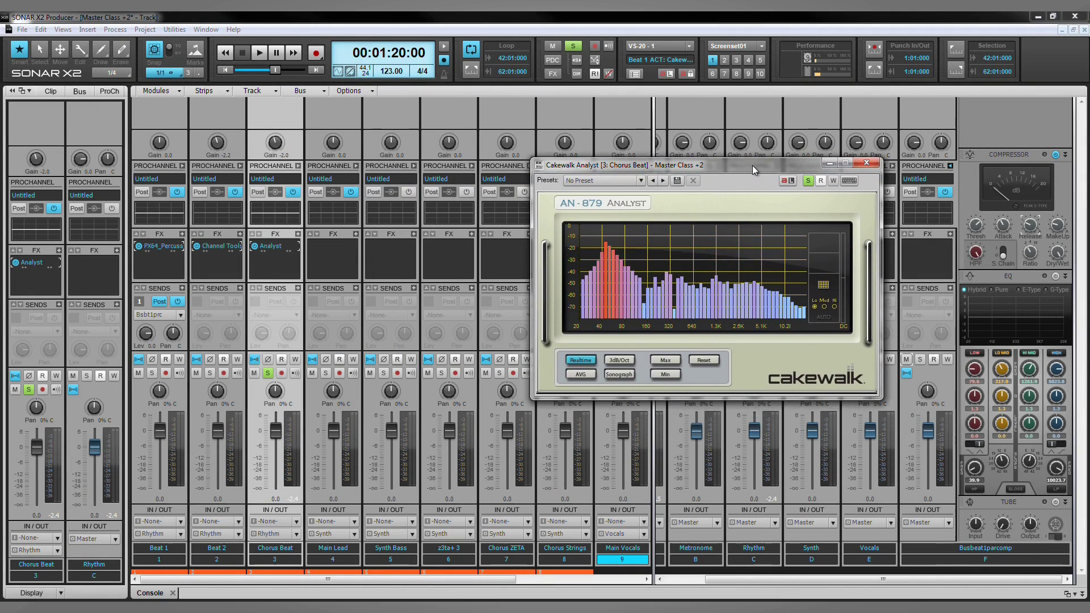
Enable Chorus Beat's EQ high-pass and boost the high band 6.1 dB near 4037.5 Hz, Q 5.1
{"action": "left_click", "coordinate": [297, 166]}
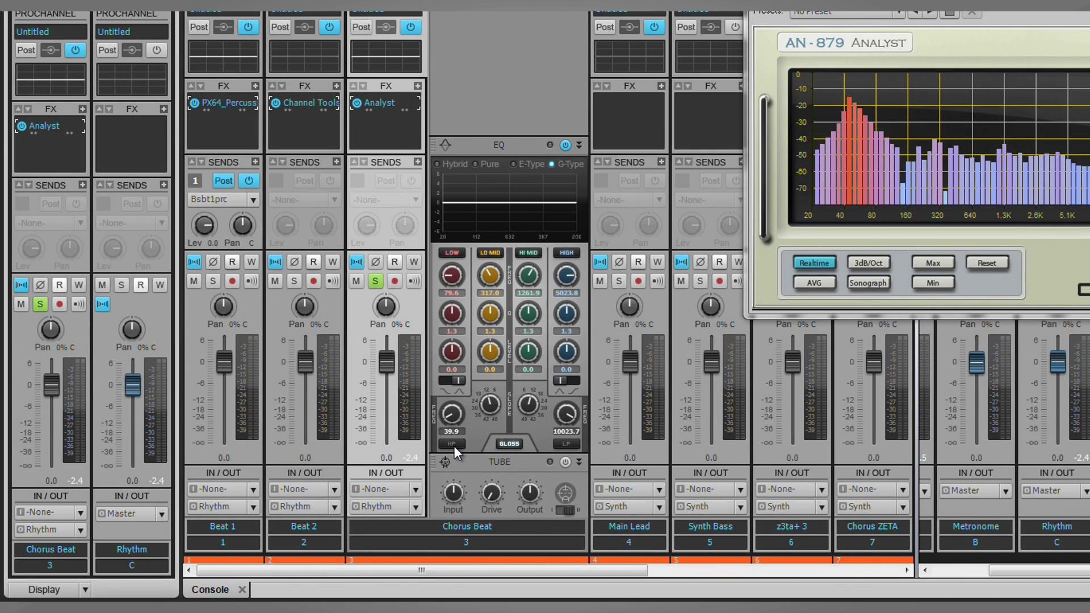
{"action": "left_click", "coordinate": [454, 444]}
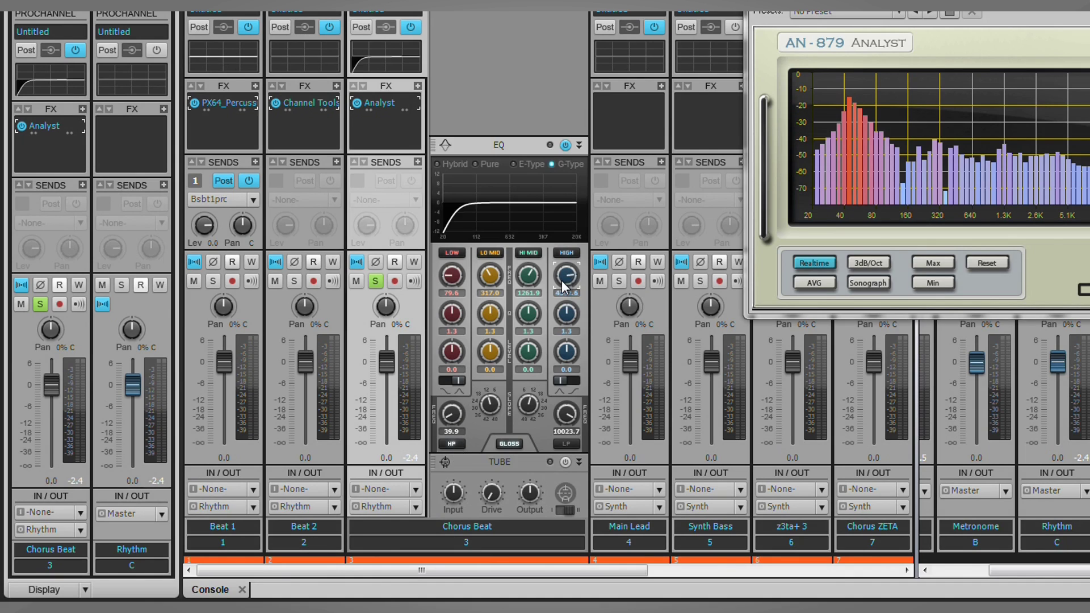
{"action": "scroll", "coordinate": [563, 285], "scroll_direction": "up", "scroll_amount": 1}
{"action": "scroll", "coordinate": [571, 312], "scroll_direction": "up", "scroll_amount": 5}
{"action": "scroll", "coordinate": [572, 317], "scroll_direction": "up", "scroll_amount": 3}
{"action": "scroll", "coordinate": [567, 353], "scroll_direction": "up", "scroll_amount": 4}
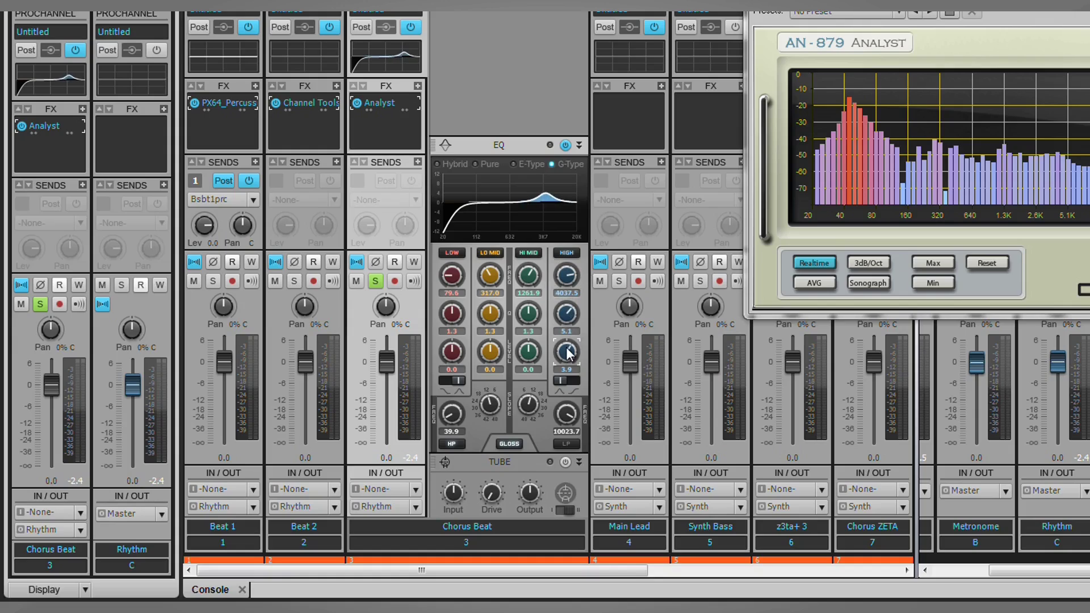
{"action": "scroll", "coordinate": [569, 352], "scroll_direction": "up", "scroll_amount": 3}
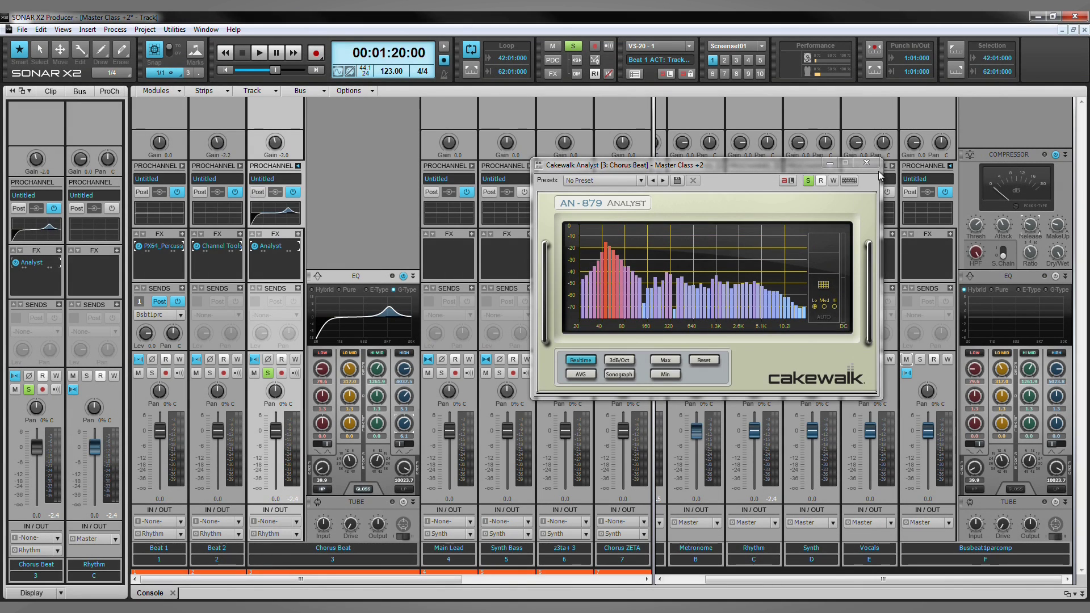
Close the Analyst and insert a Concrete Limiter on Chorus Beat: ceiling -7 dB, threshold -14 dB
{"action": "left_click", "coordinate": [867, 163]}
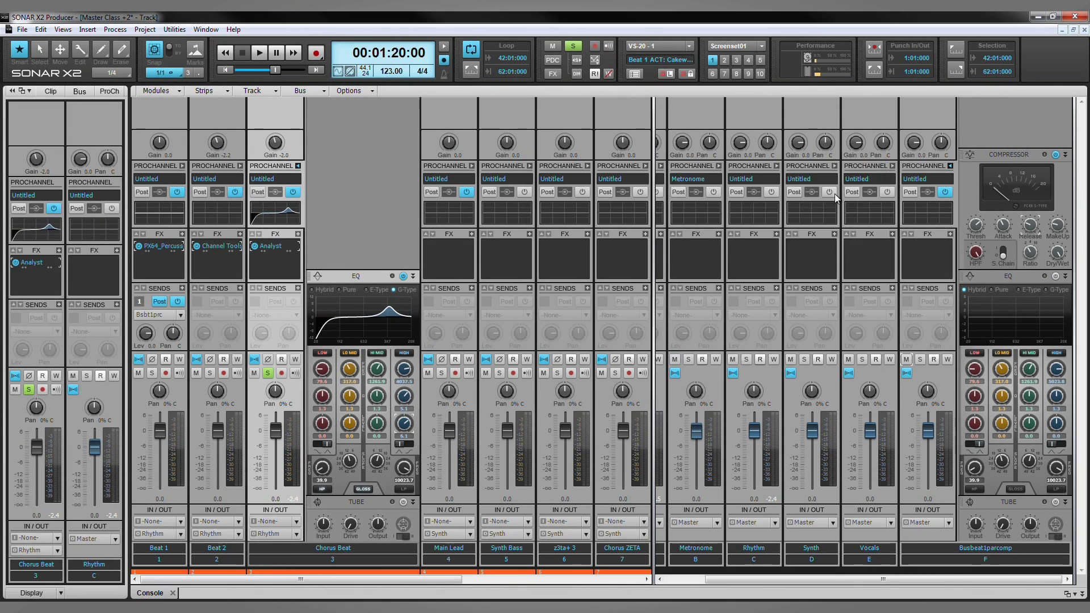
{"action": "right_click", "coordinate": [360, 191]}
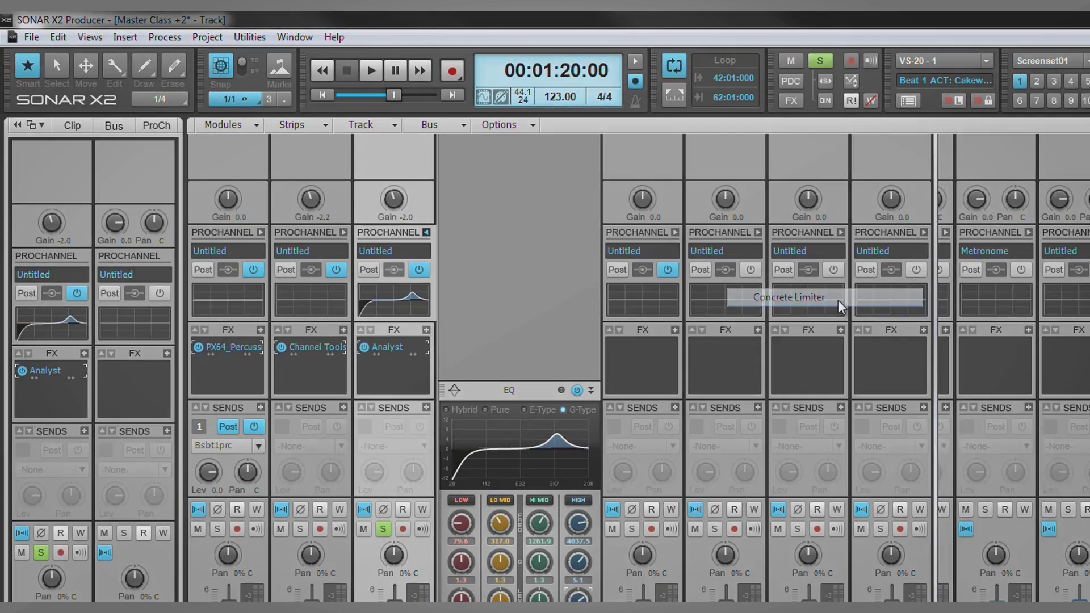
{"action": "left_click", "coordinate": [839, 304]}
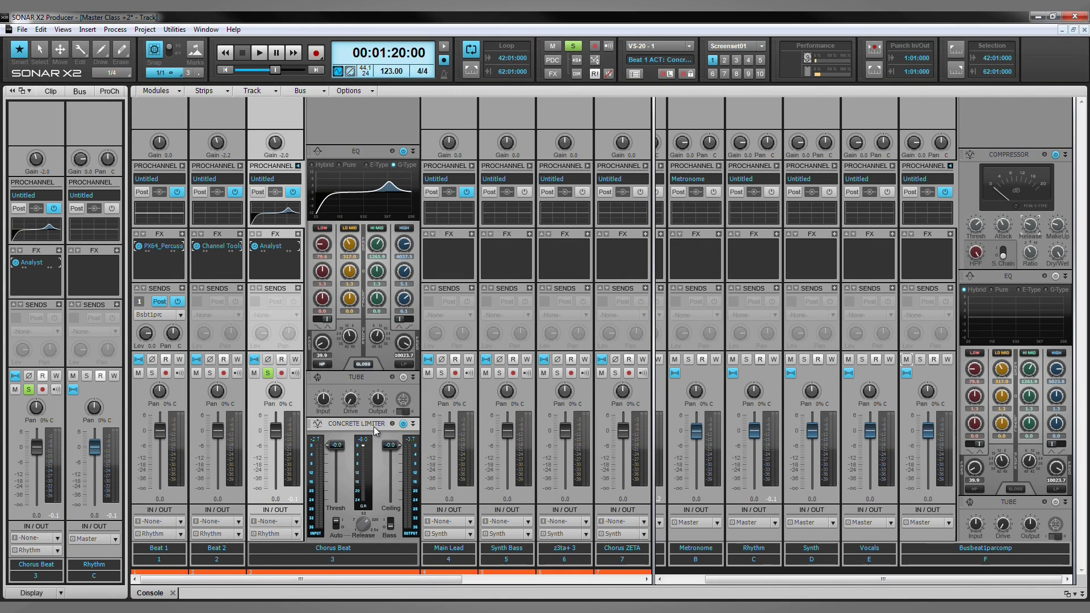
{"action": "left_click_drag", "start_coordinate": [391, 448], "coordinate": [391, 459]}
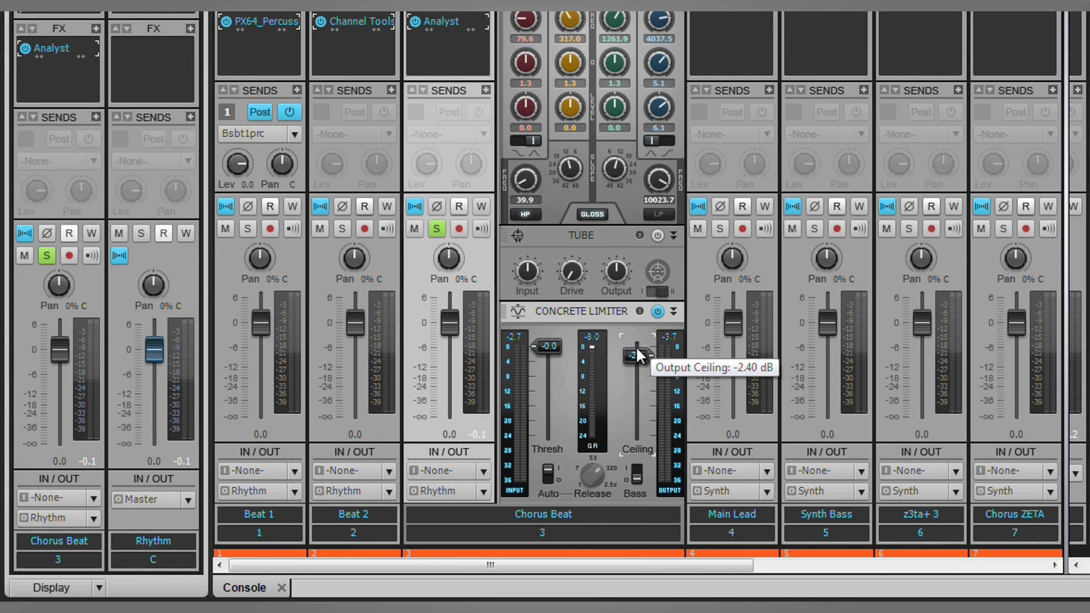
{"action": "left_click_drag", "start_coordinate": [635, 368], "coordinate": [636, 346]}
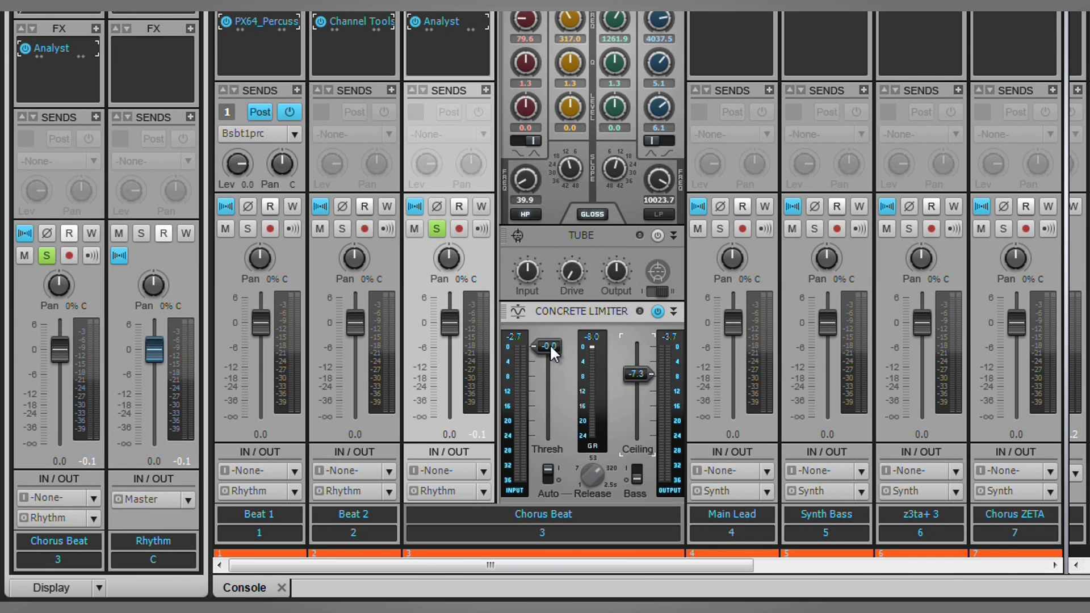
{"action": "left_click_drag", "start_coordinate": [549, 344], "coordinate": [547, 374]}
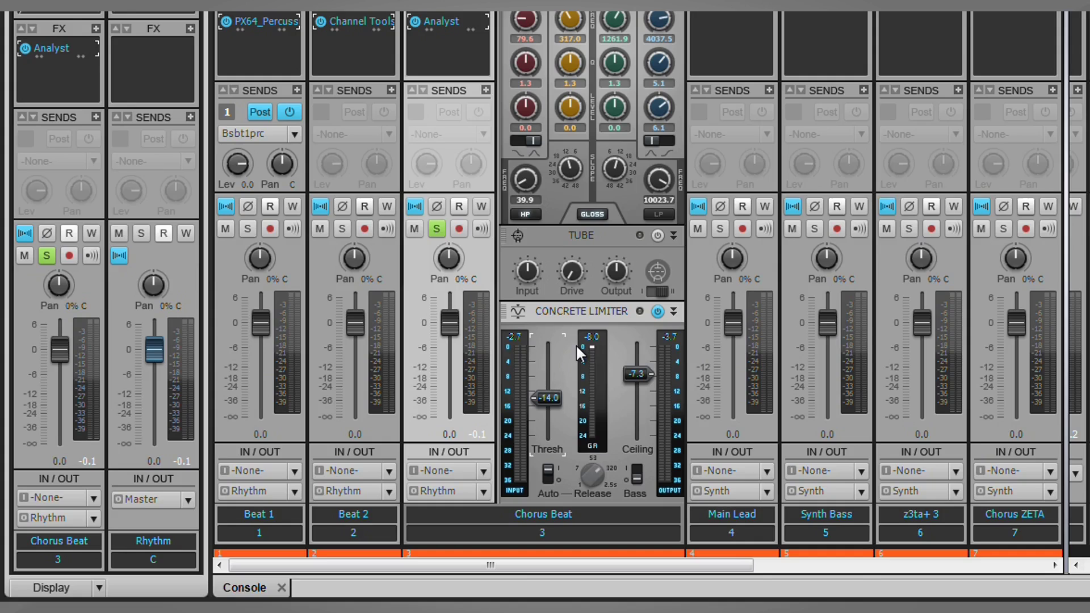
{"action": "mouse_move", "coordinate": [559, 347]}
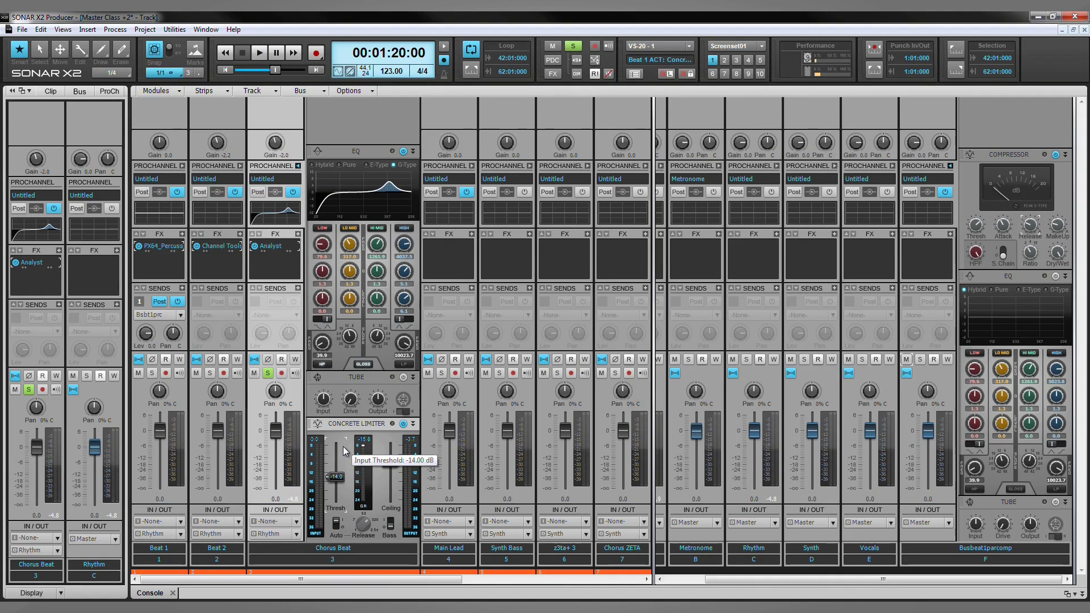
Unsolo Chorus Beat and play the song from the beginning
{"action": "left_click", "coordinate": [272, 374]}
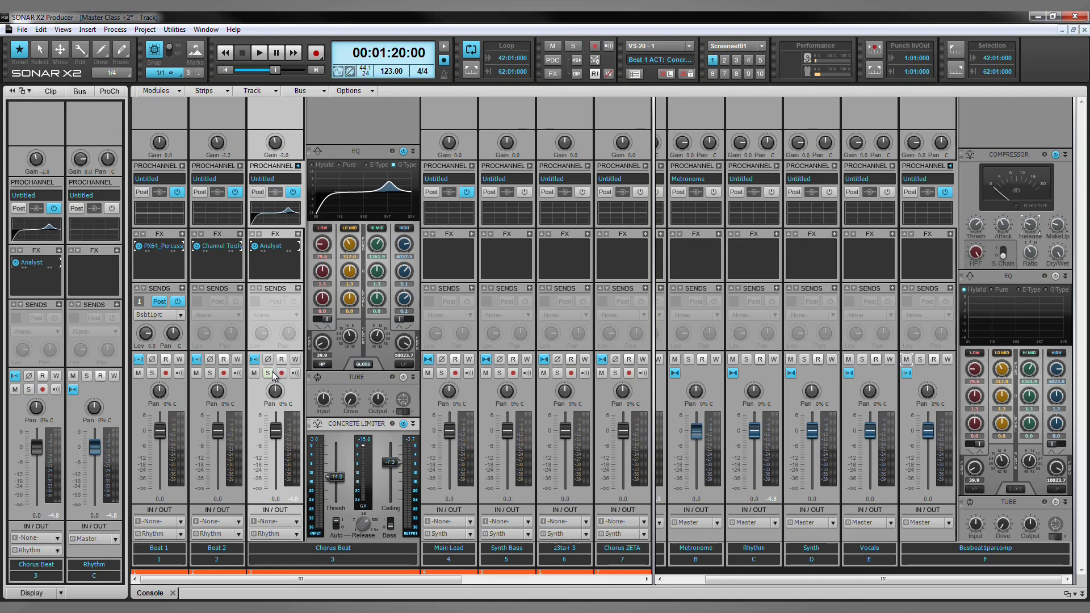
{"action": "key", "text": "w"}
{"action": "key", "text": "space"}
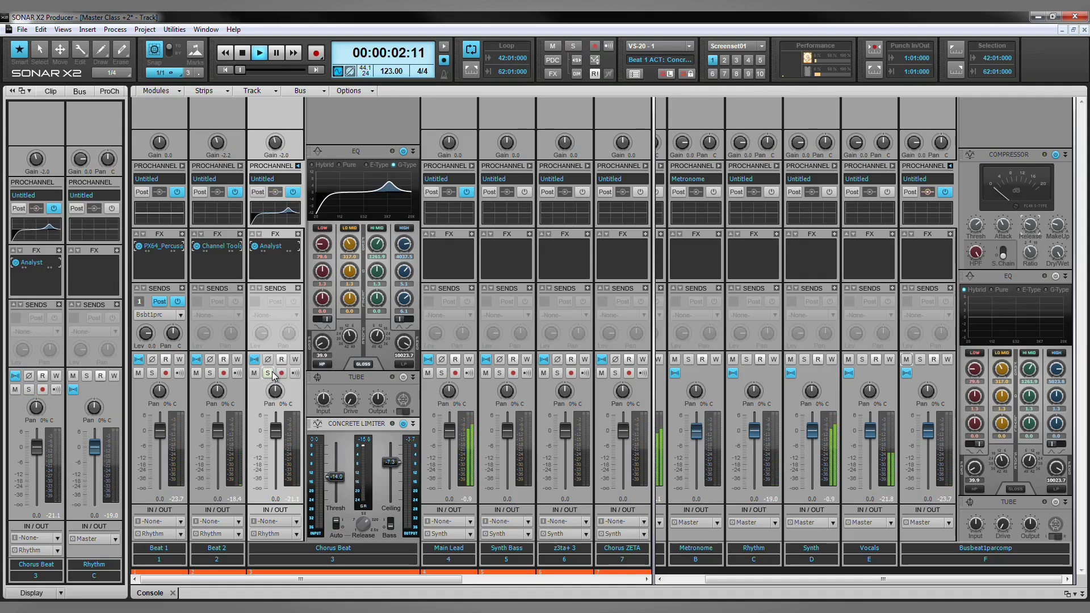
Collapse the Chorus Beat and Busbeat1parcomp ProChannels, reveal more tracks, and lower Master gain to -5.4
{"action": "left_click", "coordinate": [297, 166]}
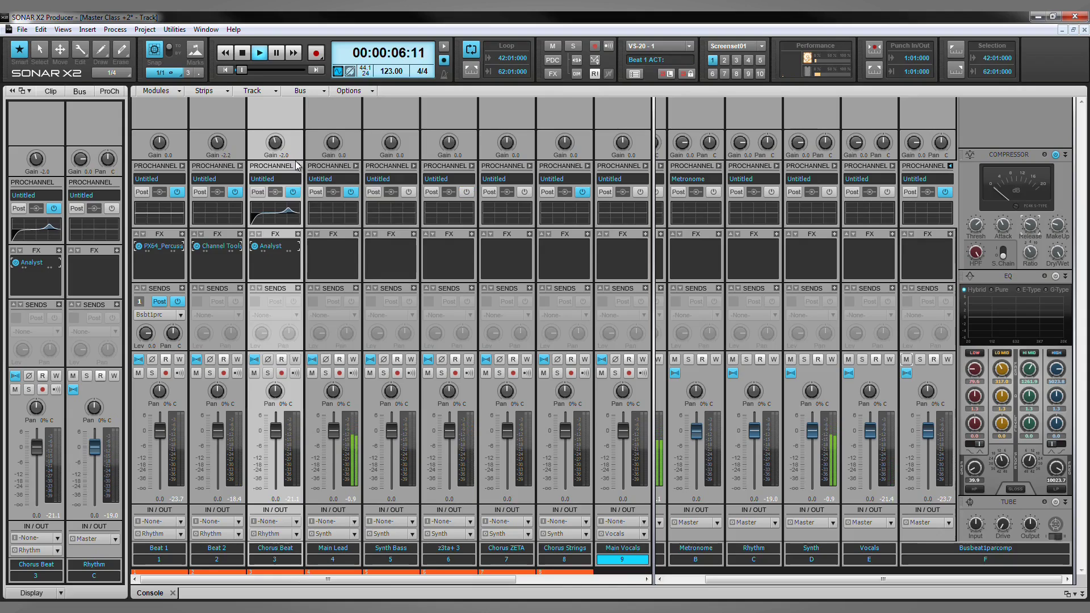
{"action": "left_click", "coordinate": [950, 166]}
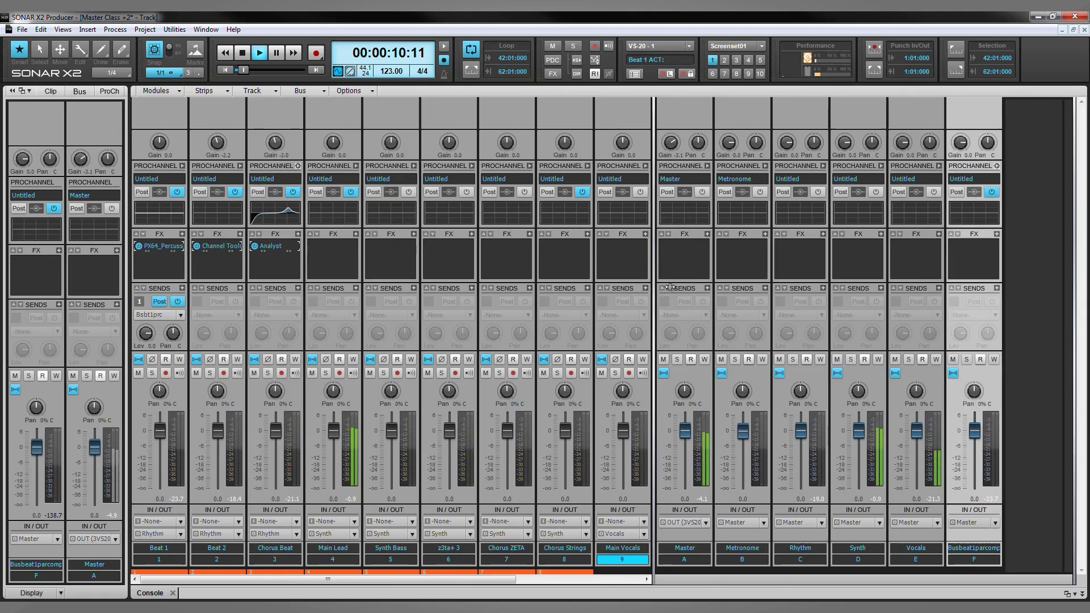
{"action": "left_click_drag", "start_coordinate": [671, 287], "coordinate": [750, 284]}
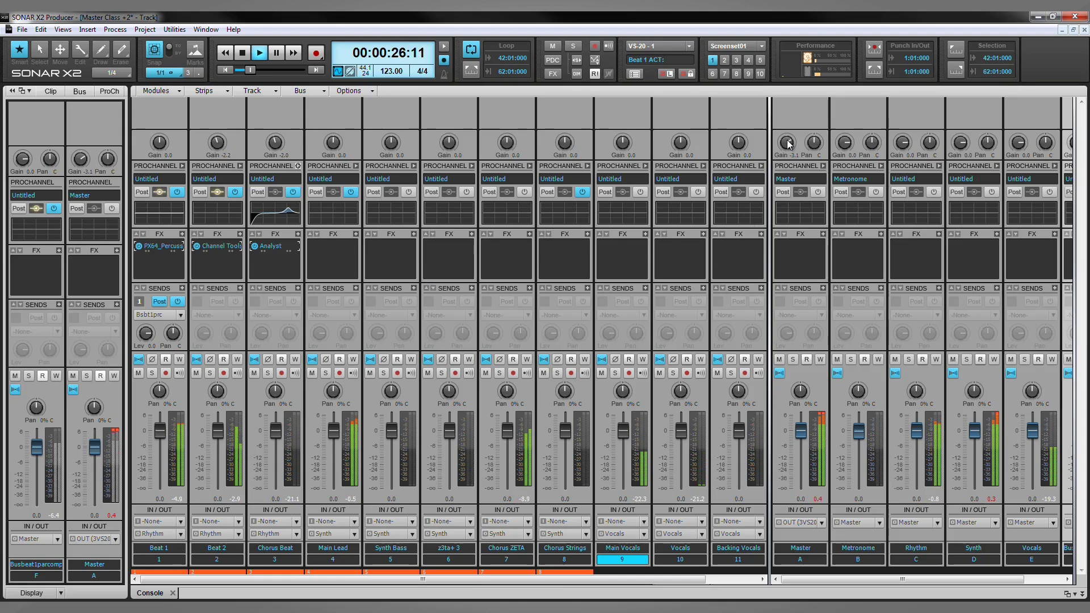
{"action": "left_click_drag", "start_coordinate": [787, 142], "coordinate": [786, 144]}
Trim Master further, Rhythm bus to -0.9, Synth -2.3, Main Lead -2.5; reset its peak and stop playback
{"action": "left_click_drag", "start_coordinate": [595, 224], "coordinate": [594, 226]}
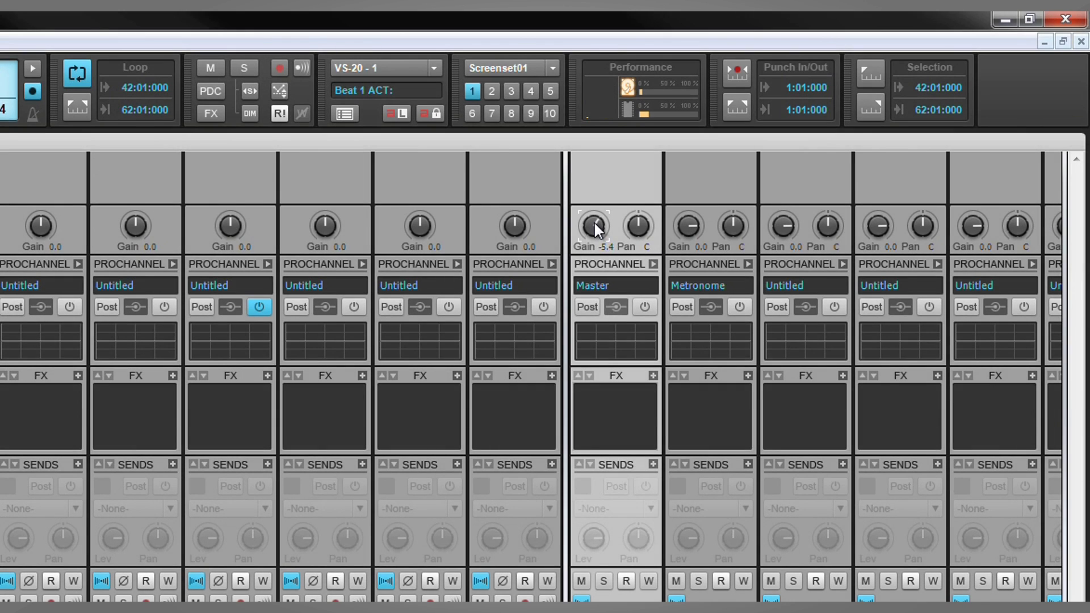
{"action": "left_click", "coordinate": [884, 219]}
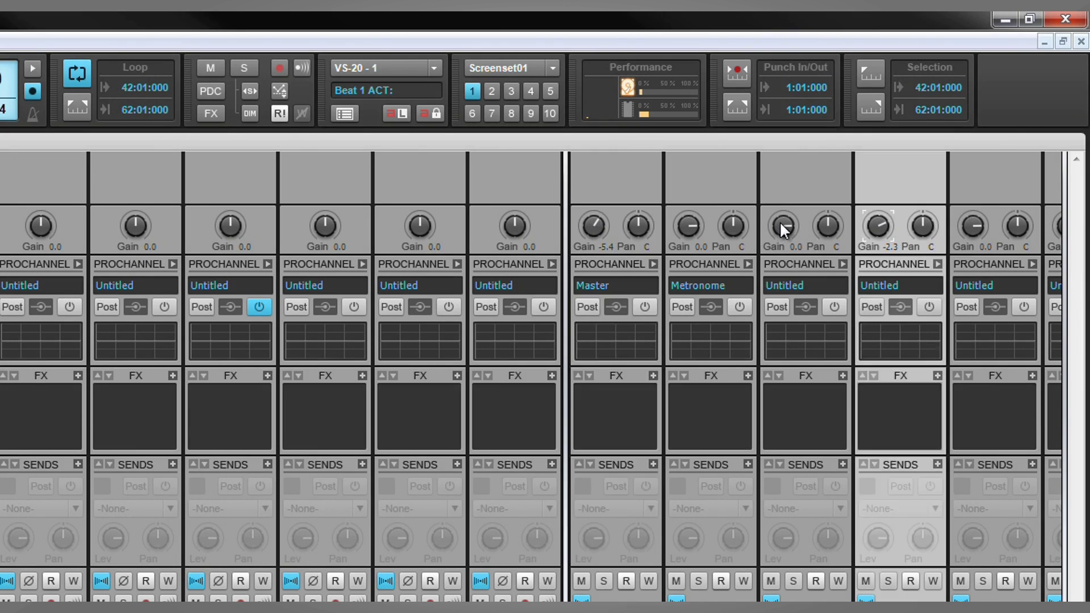
{"action": "left_click_drag", "start_coordinate": [779, 220], "coordinate": [779, 223]}
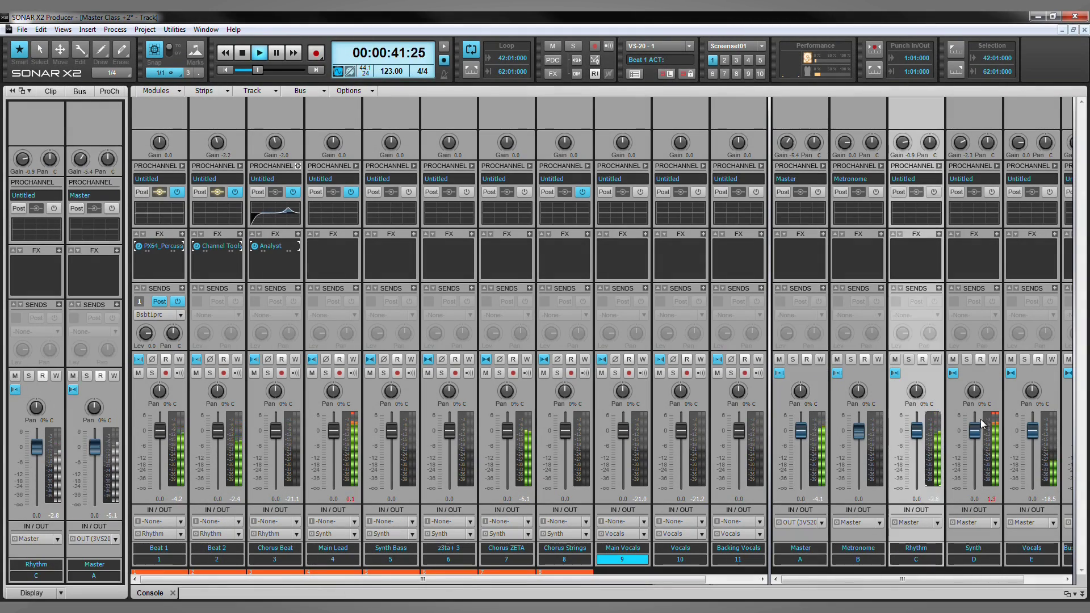
{"action": "left_click", "coordinate": [983, 423]}
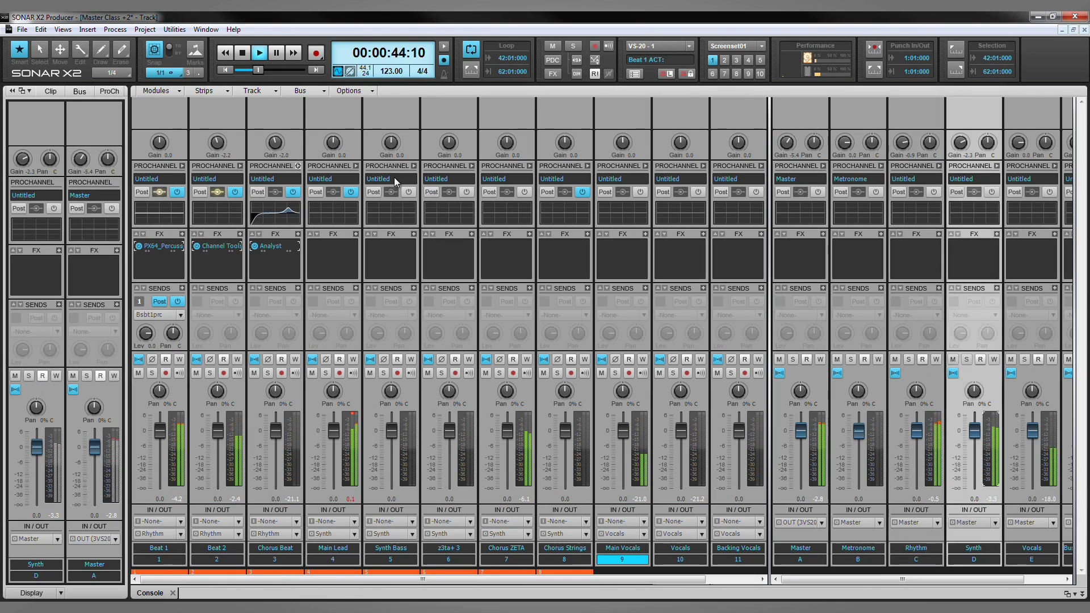
{"action": "left_click_drag", "start_coordinate": [332, 142], "coordinate": [330, 149]}
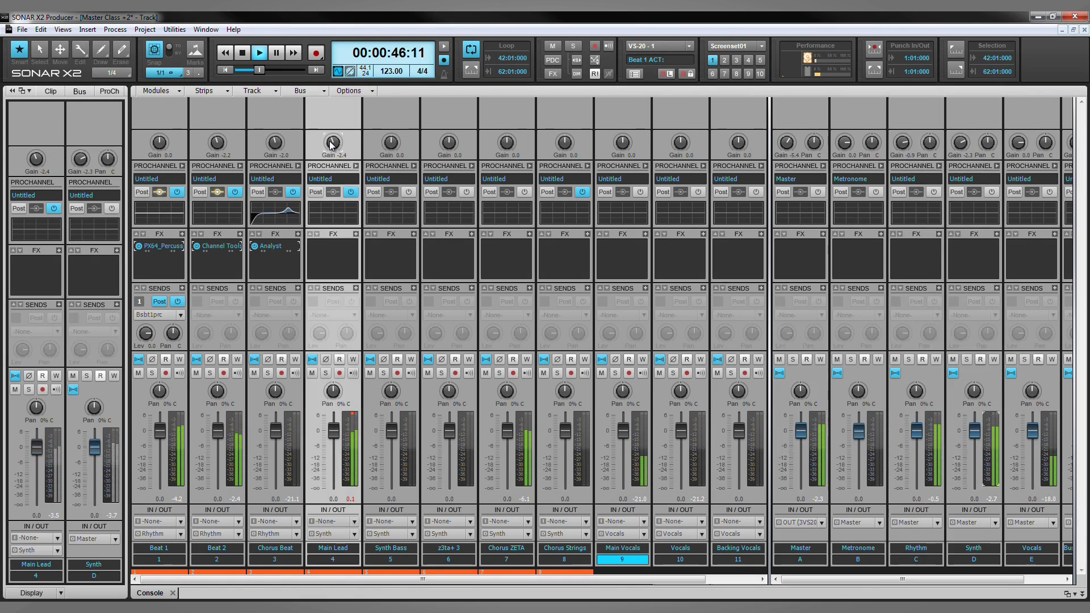
{"action": "left_click", "coordinate": [349, 425]}
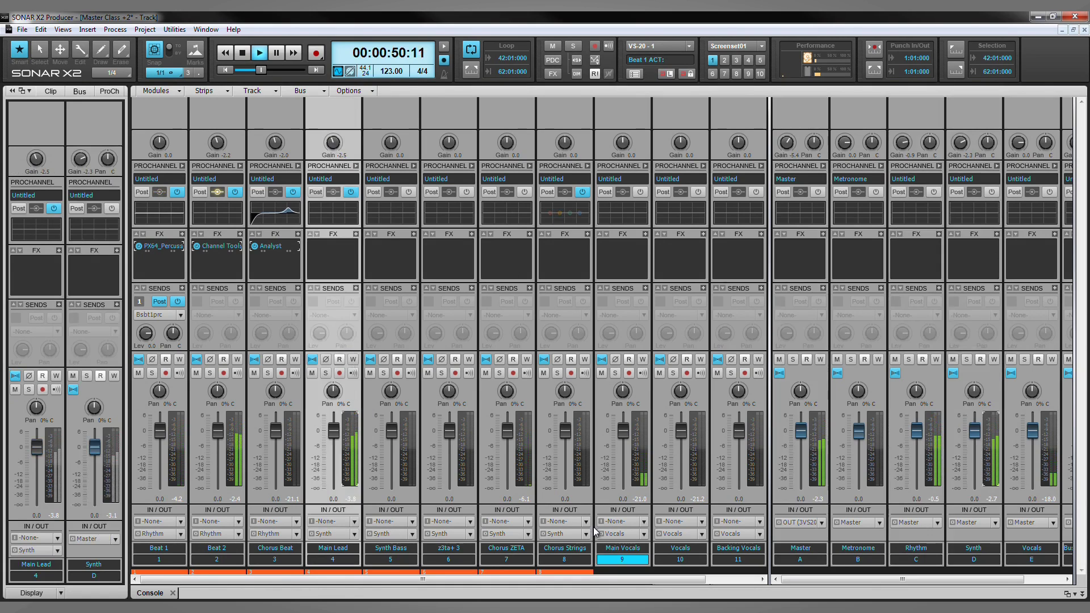
{"action": "key", "text": "space"}
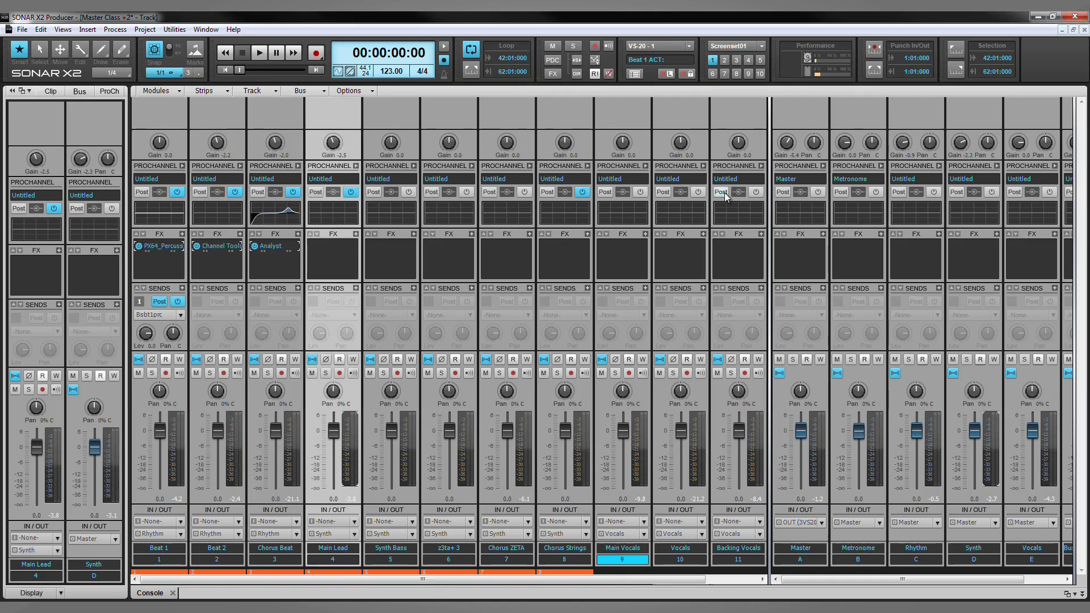